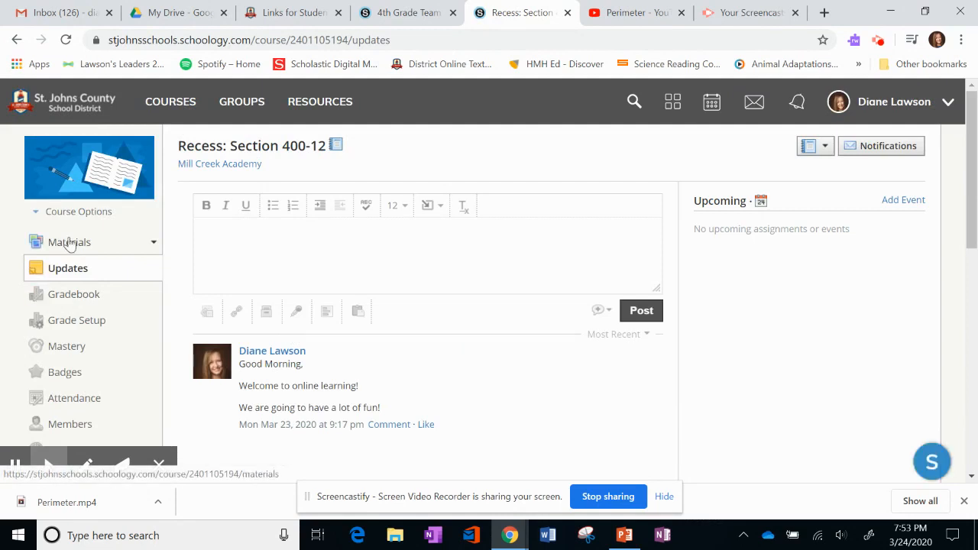
Create a green folder titled Science in the course materials, dated 3/24/20
left_click(69, 243)
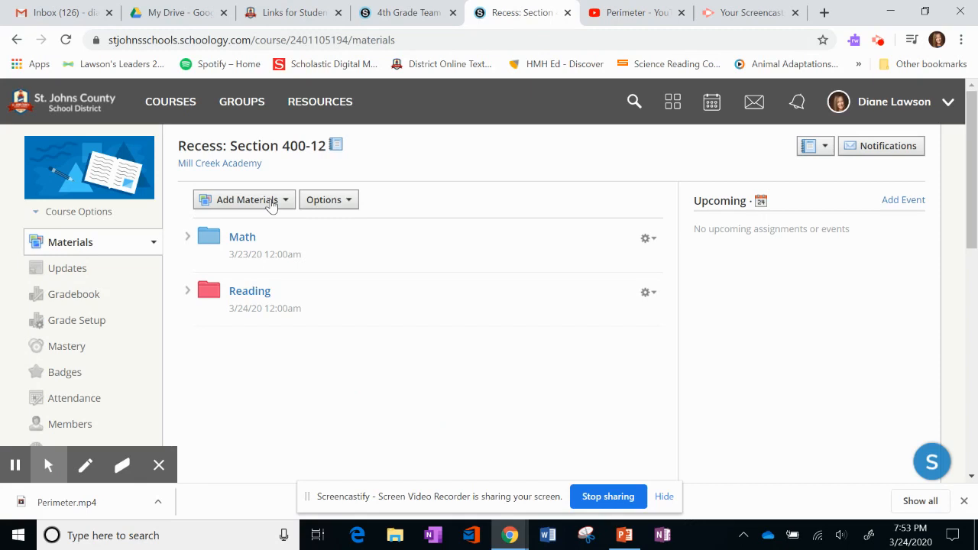
left_click(272, 201)
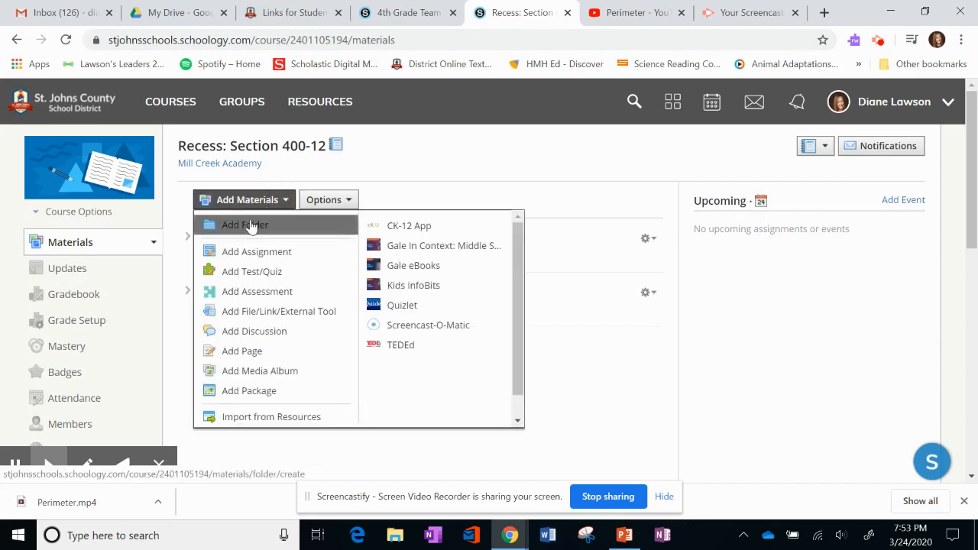
left_click(250, 227)
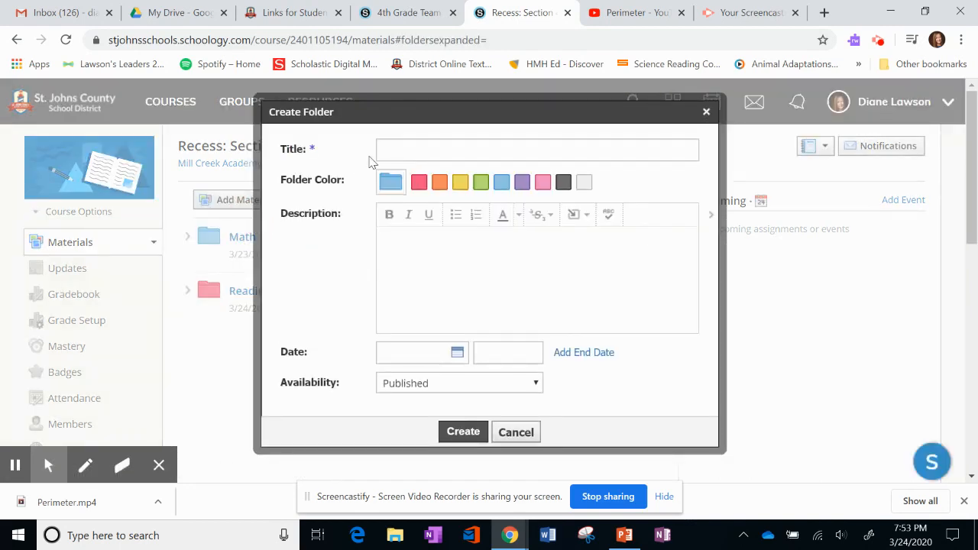
type("Science")
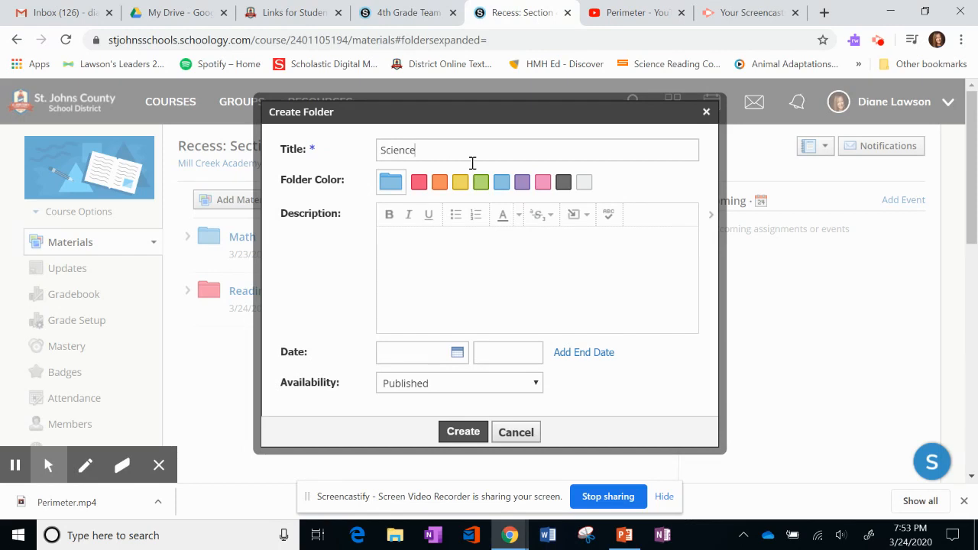
left_click(481, 182)
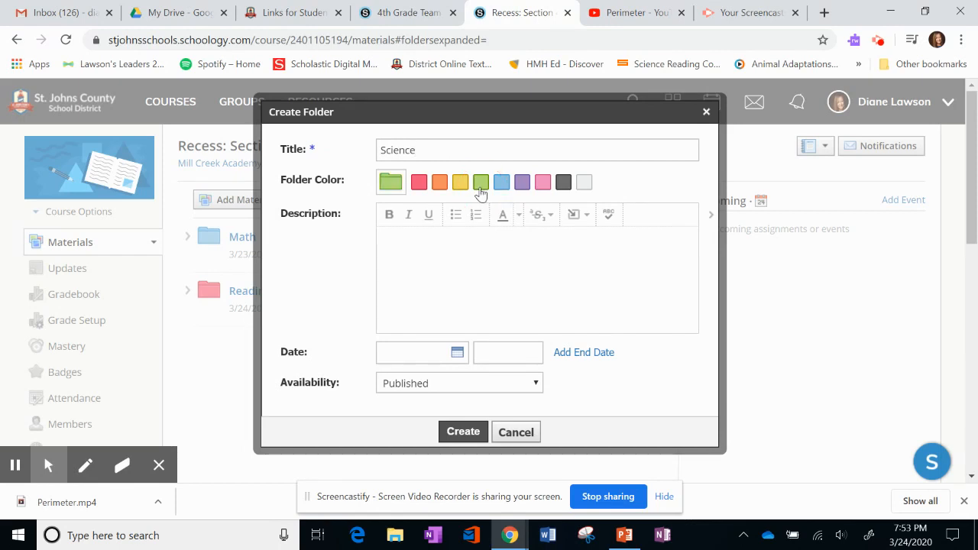
left_click(457, 353)
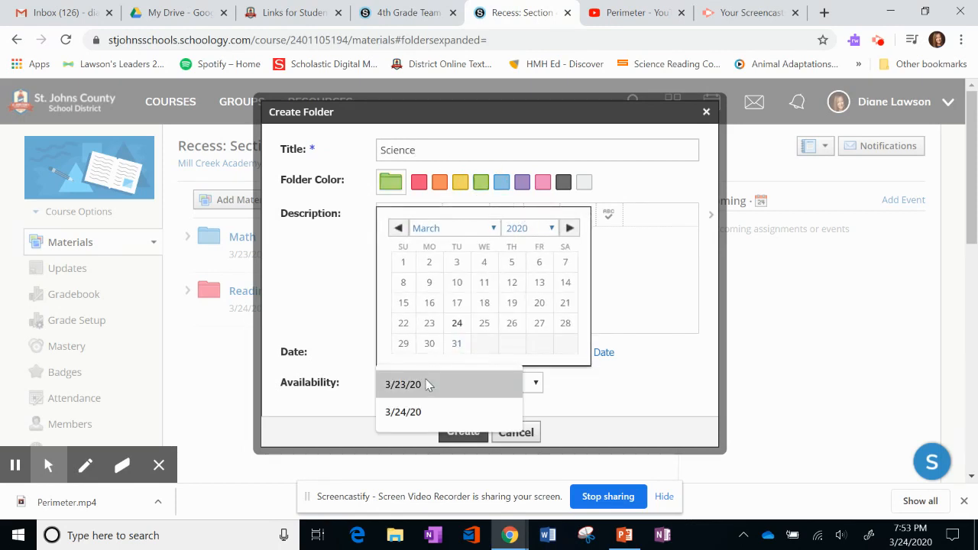
left_click(426, 412)
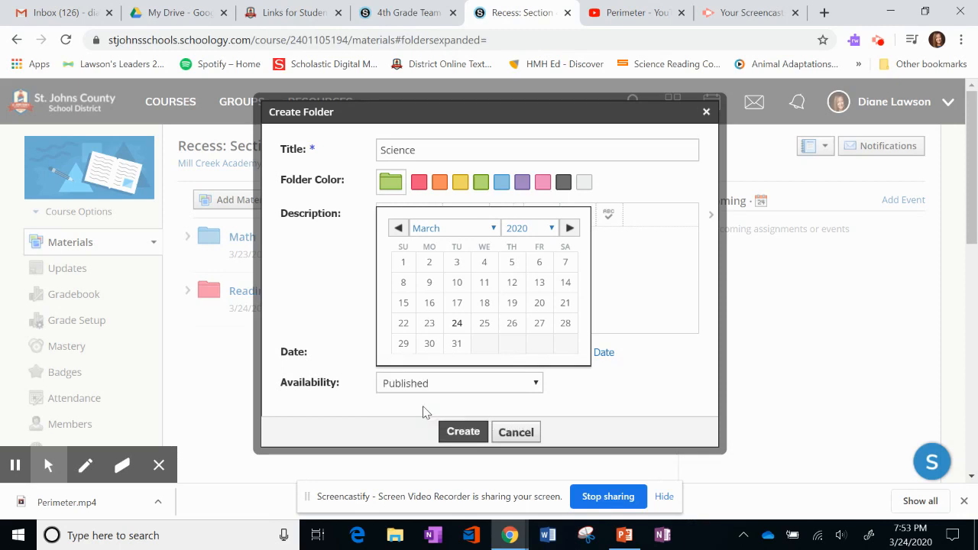
left_click(457, 323)
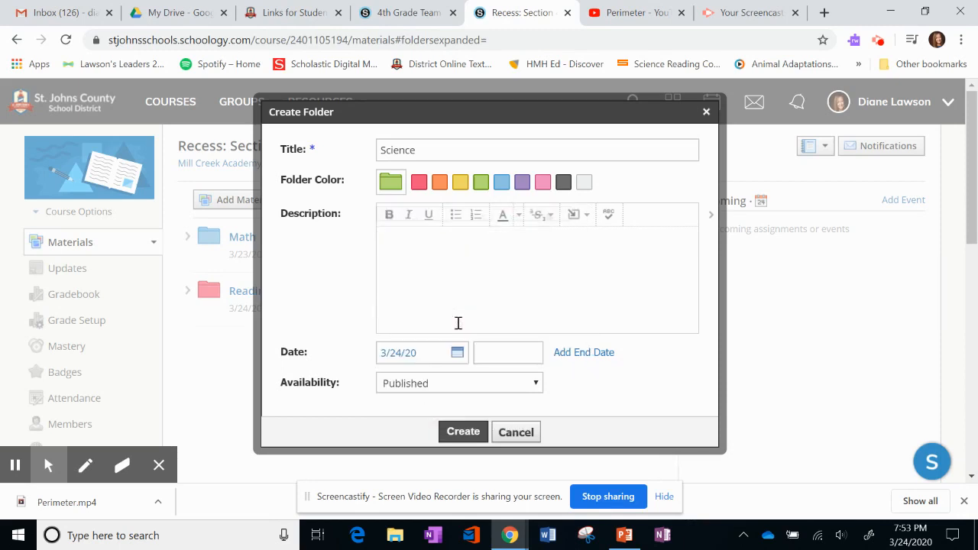
left_click(460, 432)
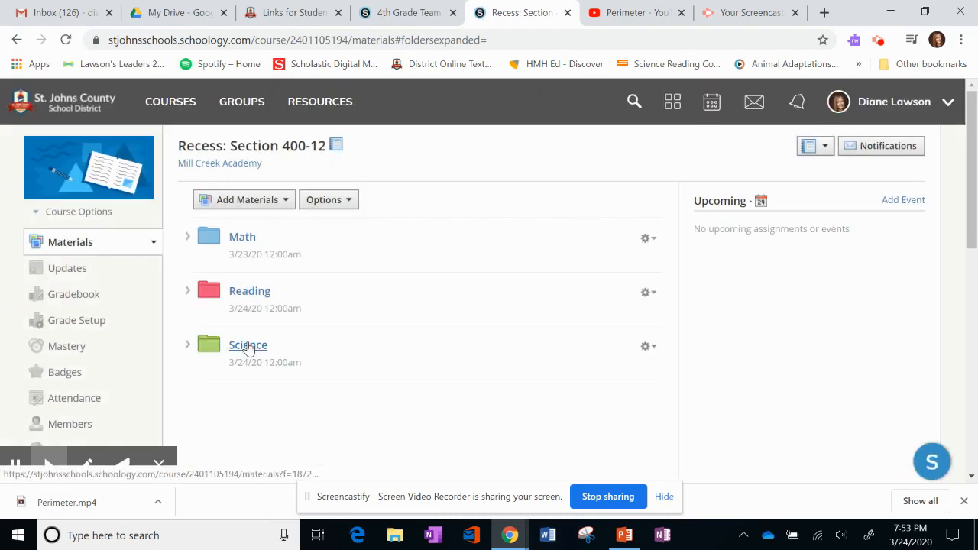
Start a new assignment named "Summary of Nightly Reading" with the description "Write a short summary of your nightly reading."
left_click(244, 202)
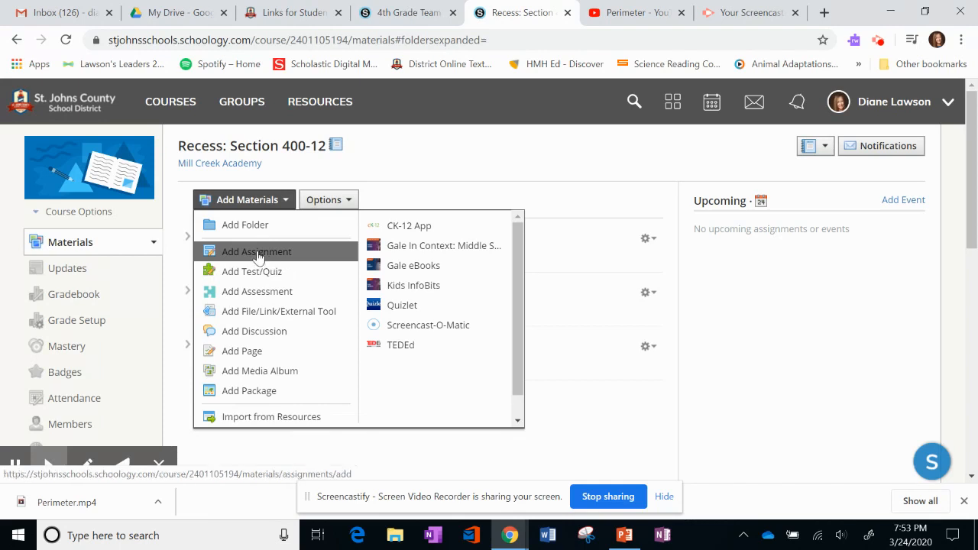
left_click(257, 256)
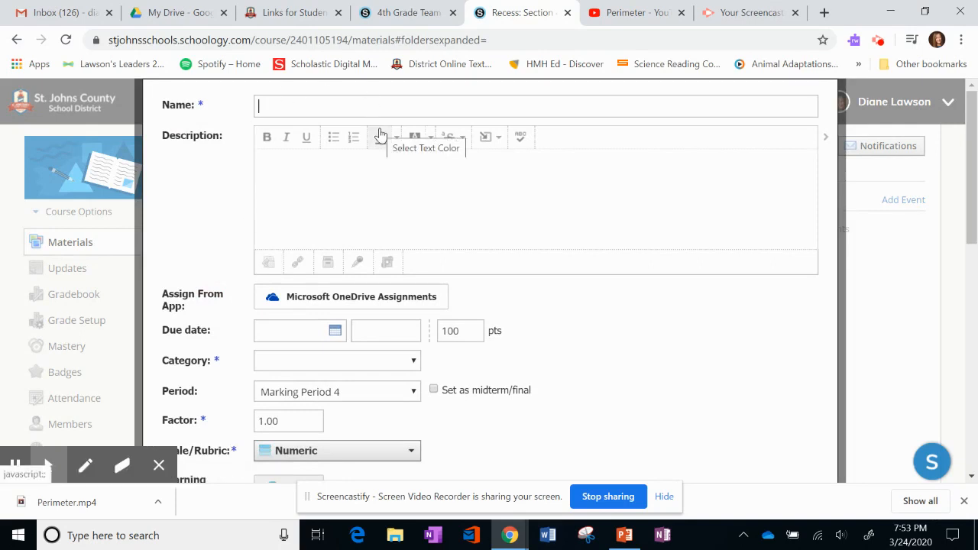
type("Summary")
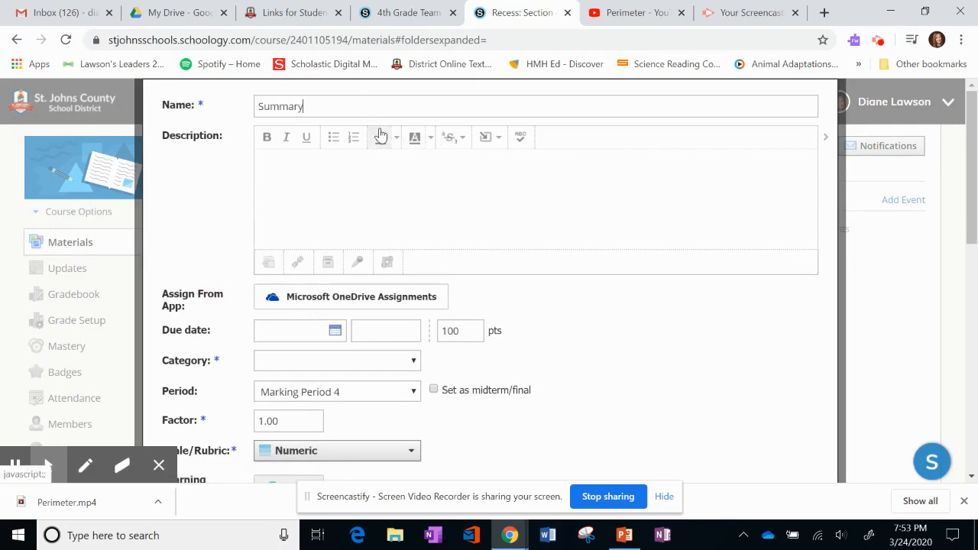
type(" of Nightly Reading")
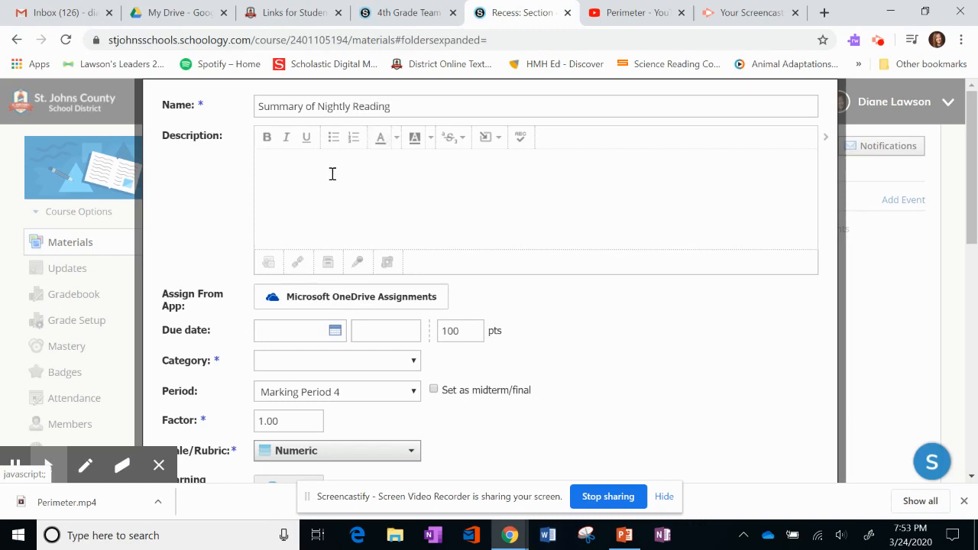
left_click(332, 174)
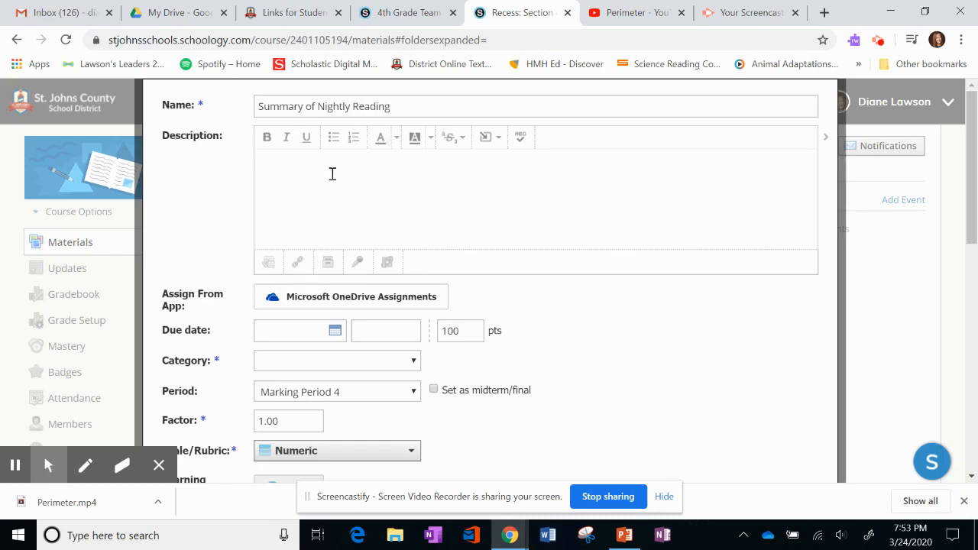
type("Write a short summary o")
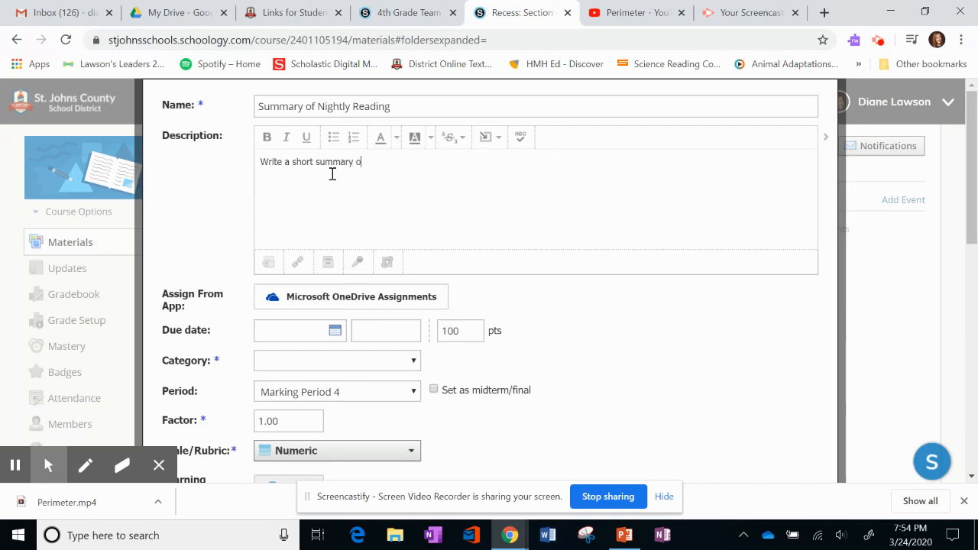
type("f your nightly reading.")
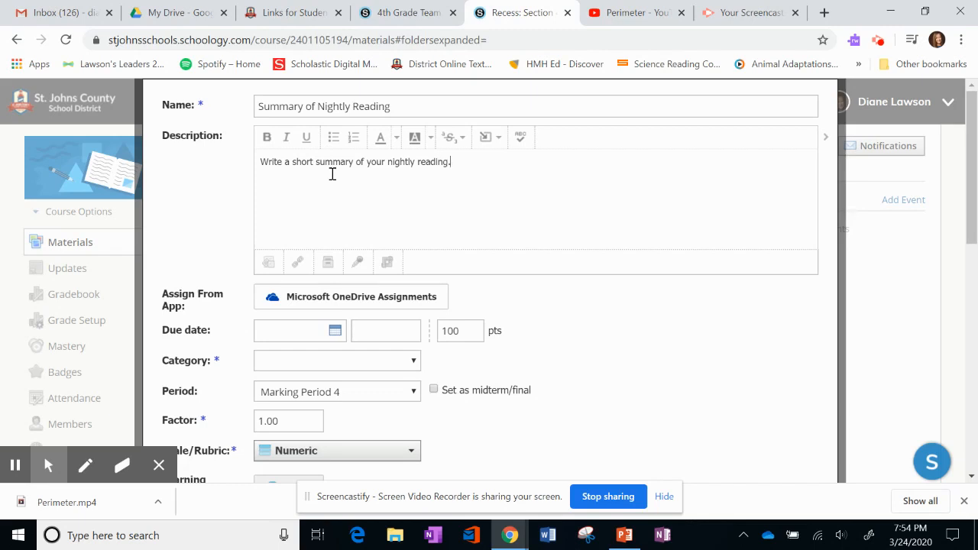
Set the assignment's due date to 3/31/20 and its category to (Ungraded)
left_click(333, 339)
scroll(329, 437, "down", 1)
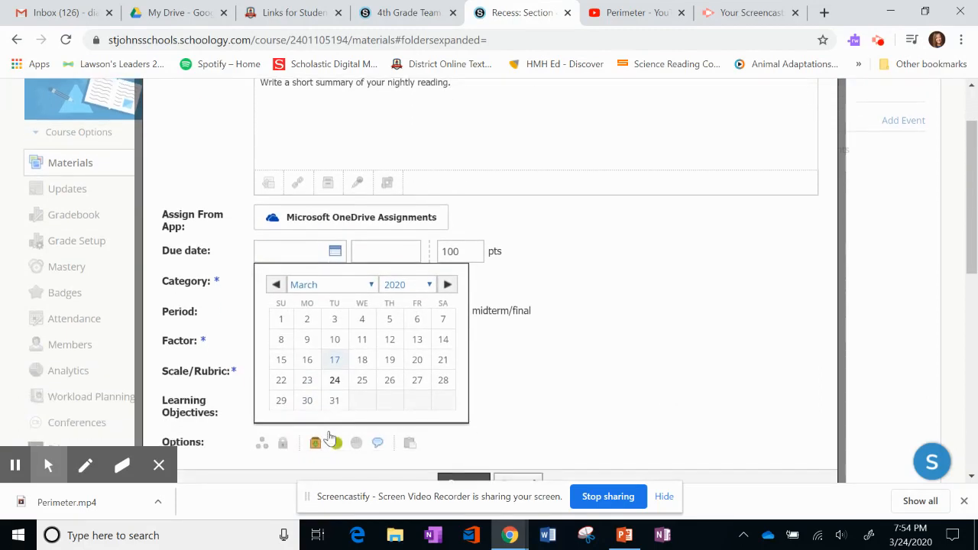
left_click(334, 400)
scroll(337, 402, "up", 1)
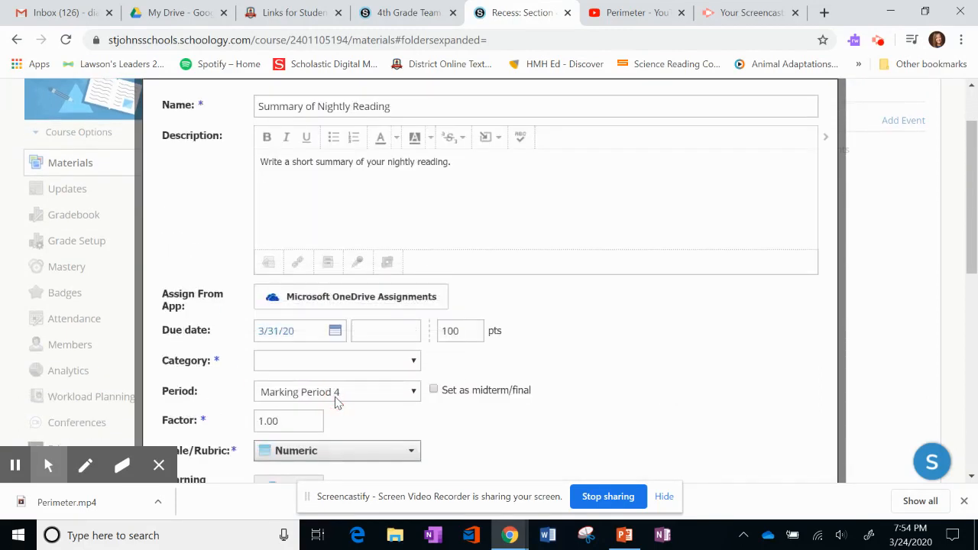
left_click(407, 360)
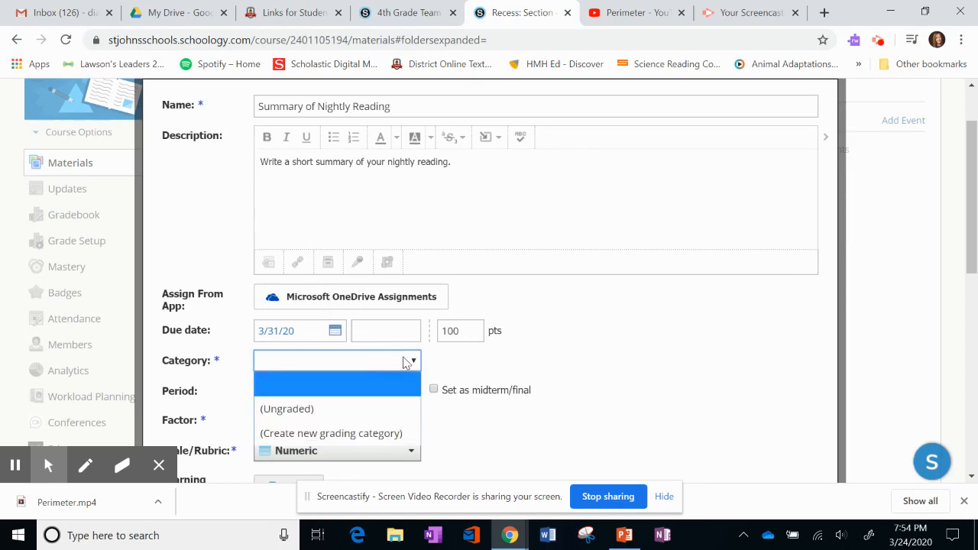
left_click(330, 411)
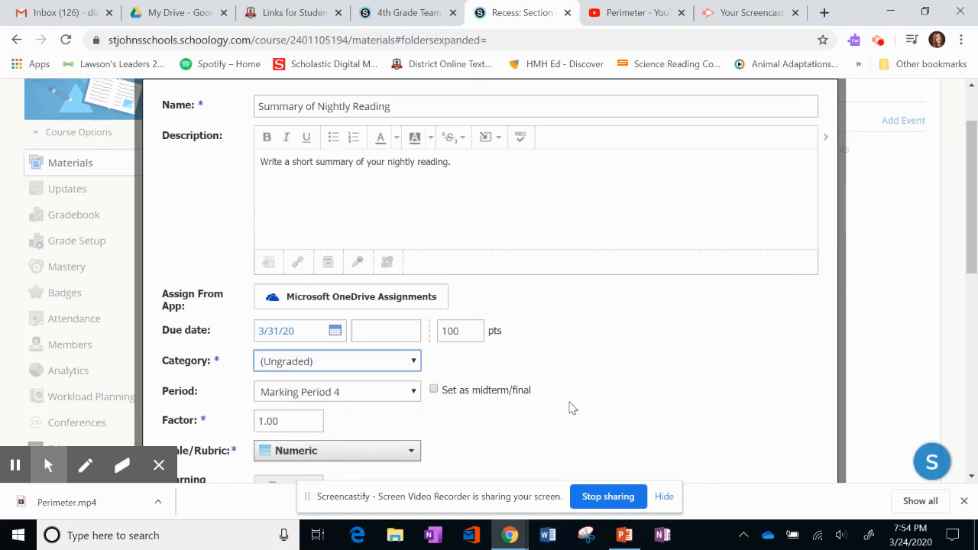
scroll(570, 406, "down", 1)
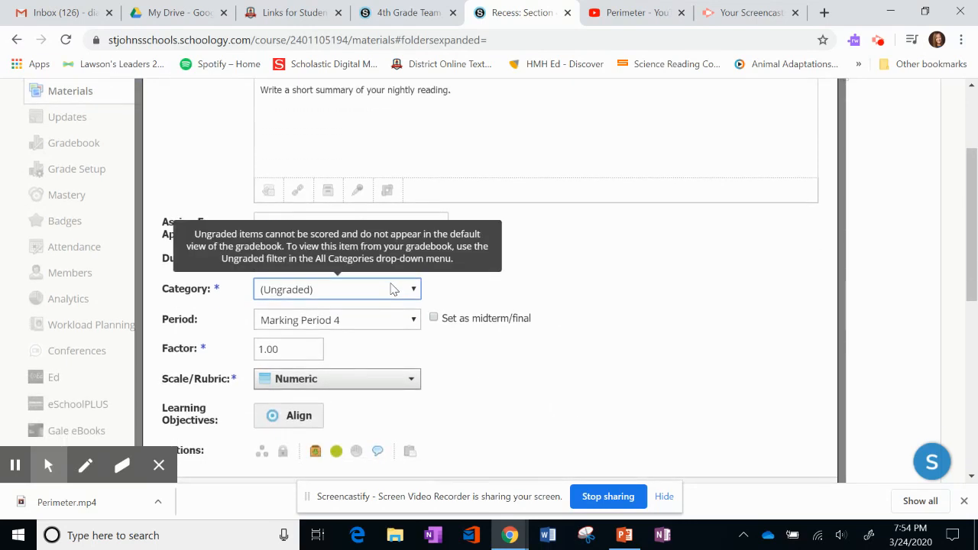
left_click(391, 288)
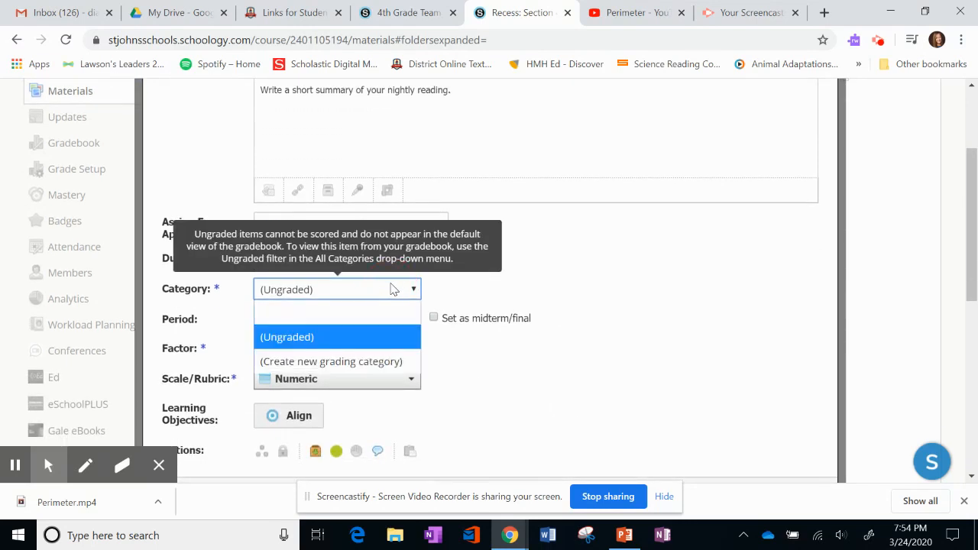
left_click(306, 345)
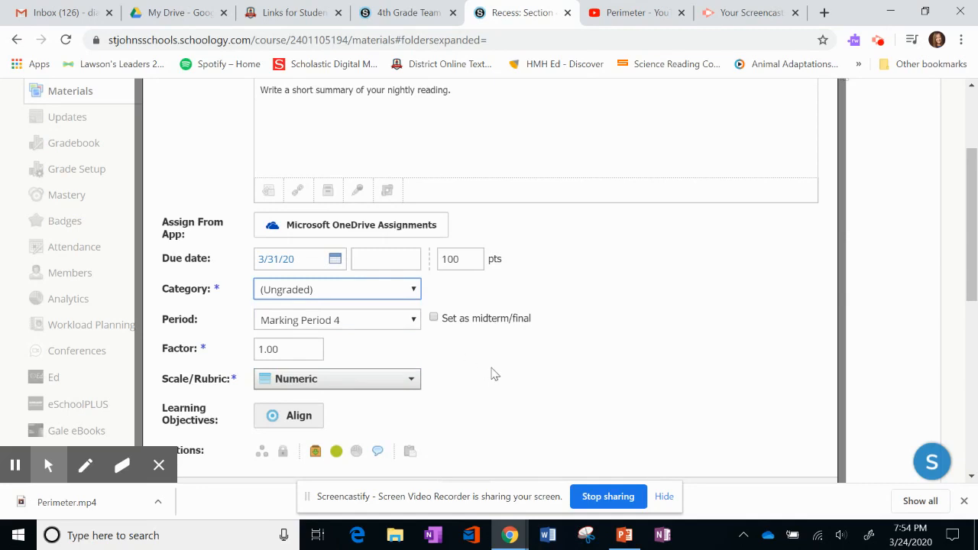
Try to create the assignment with a due date but no due time
scroll(493, 374, "down", 1)
scroll(493, 375, "down", 1)
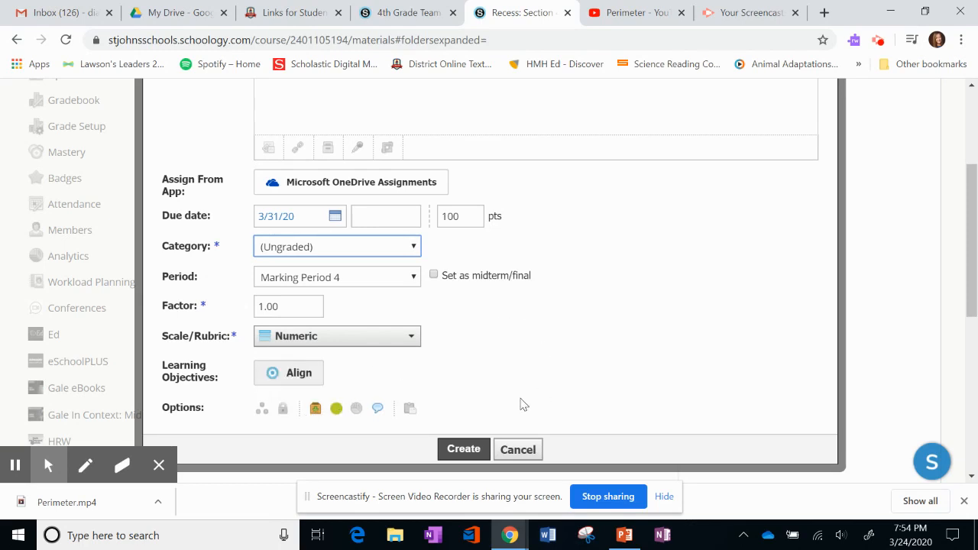
left_click(452, 451)
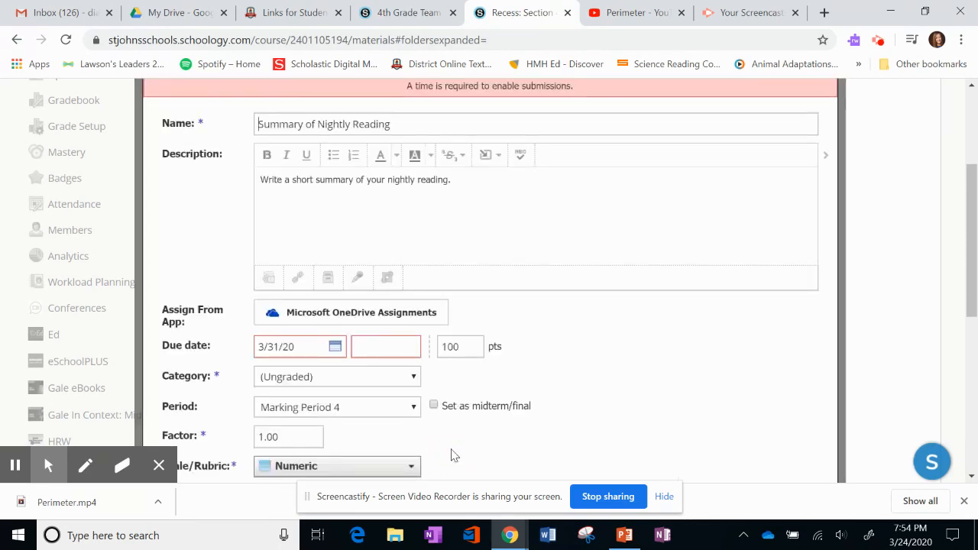
Set the assignment's due time to 11:59PM and create the assignment
left_click(382, 349)
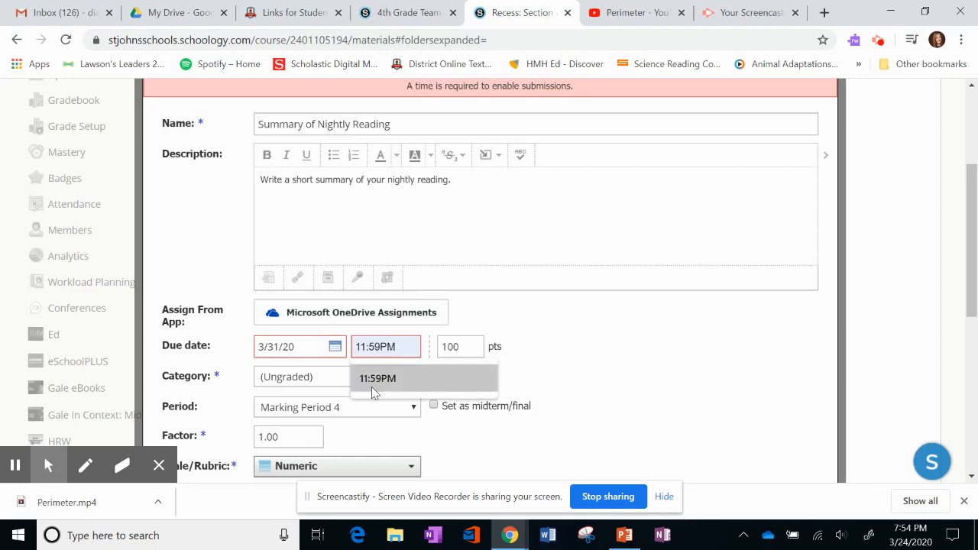
left_click(374, 386)
scroll(627, 366, "down", 3)
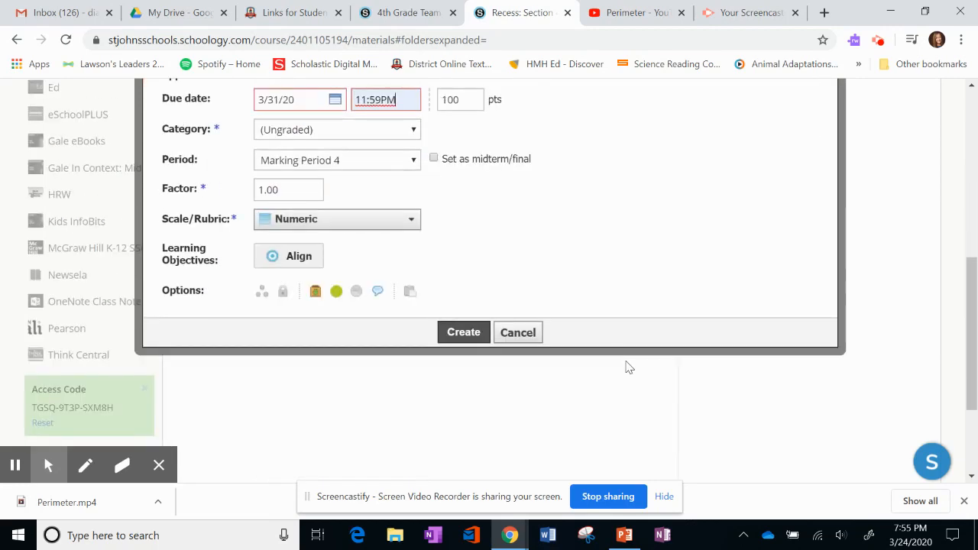
left_click(461, 336)
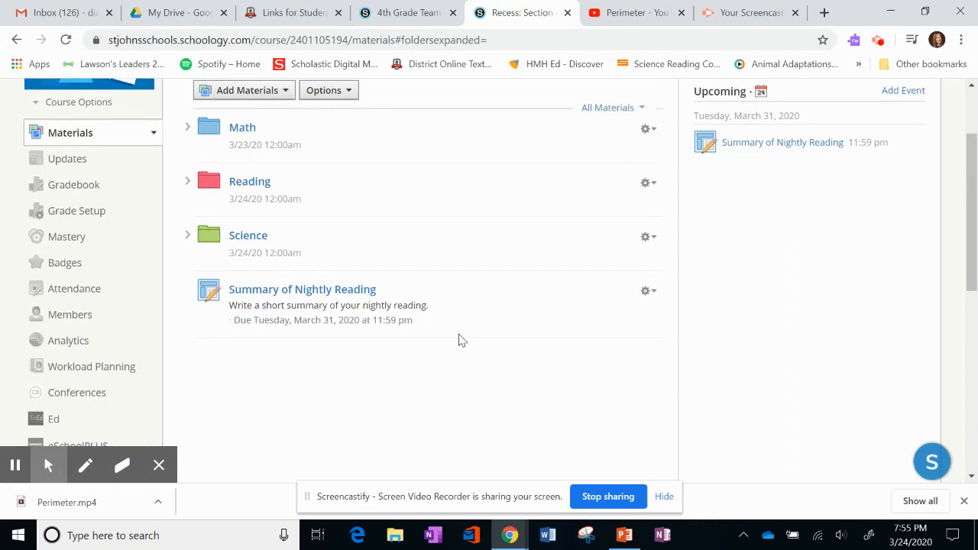
Move the Summary of Nightly Reading assignment into the Reading folder and expand that folder
scroll(463, 341, "up", 1)
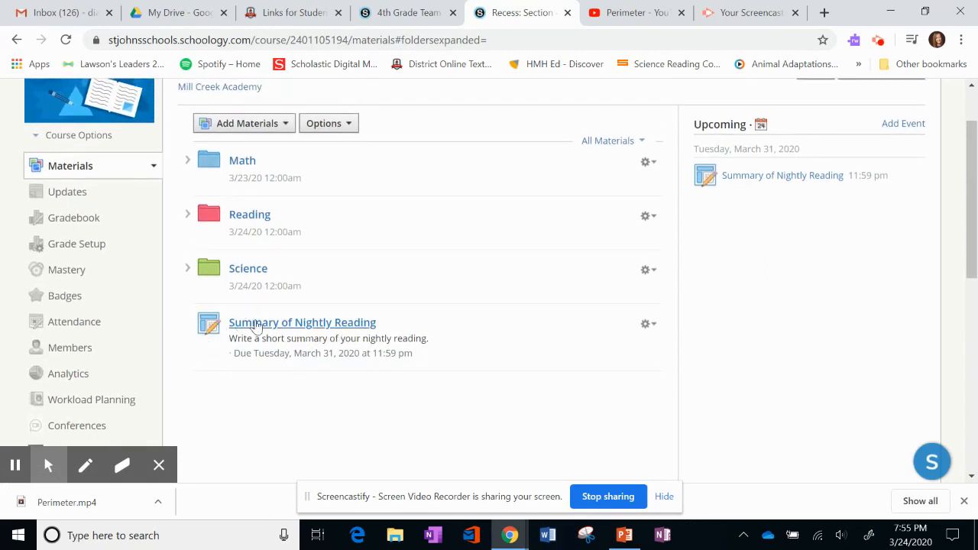
left_click_drag(246, 327, 245, 190)
left_click(650, 326)
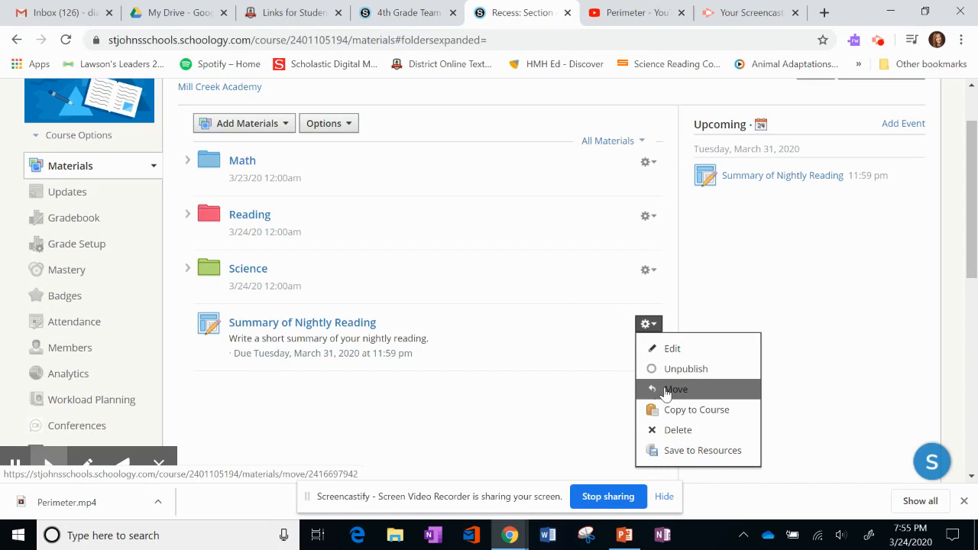
left_click(666, 390)
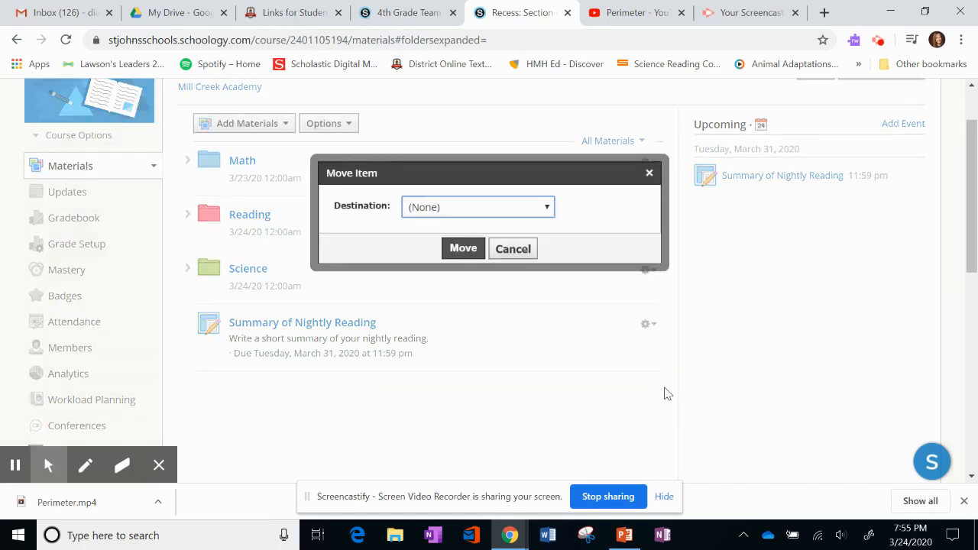
left_click(484, 214)
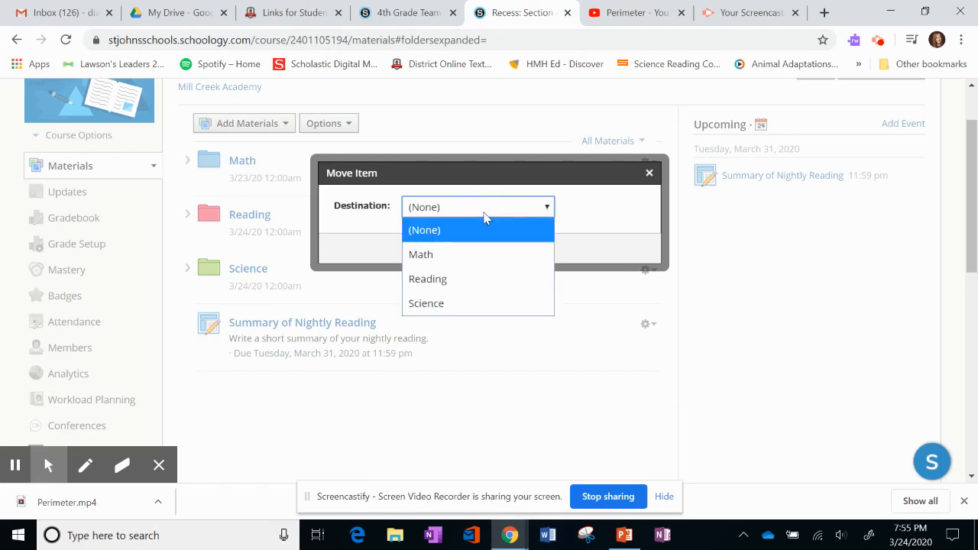
left_click(426, 280)
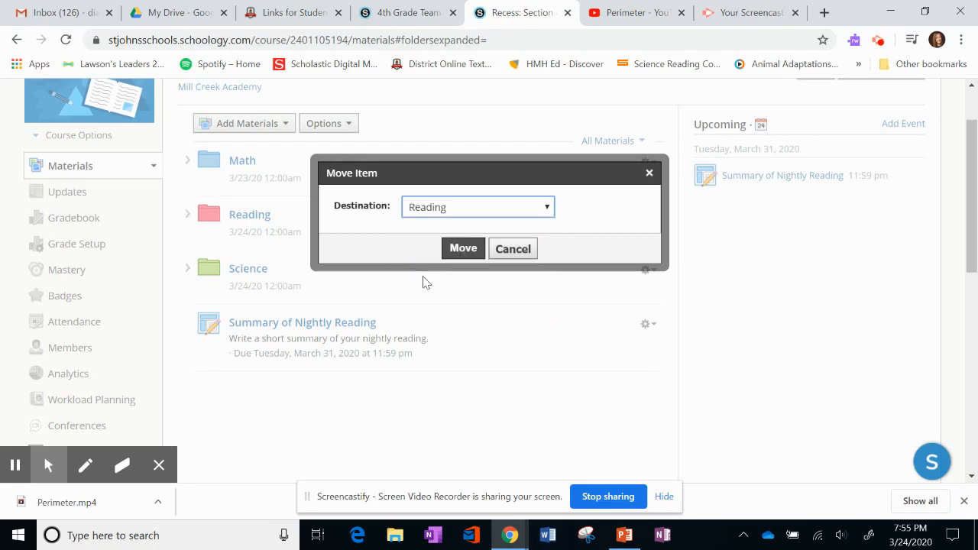
left_click(463, 249)
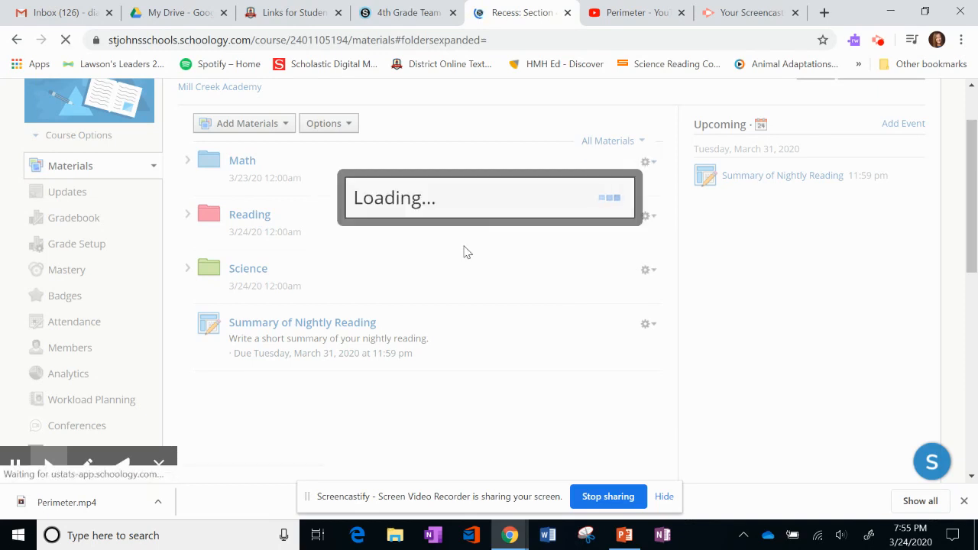
left_click(187, 215)
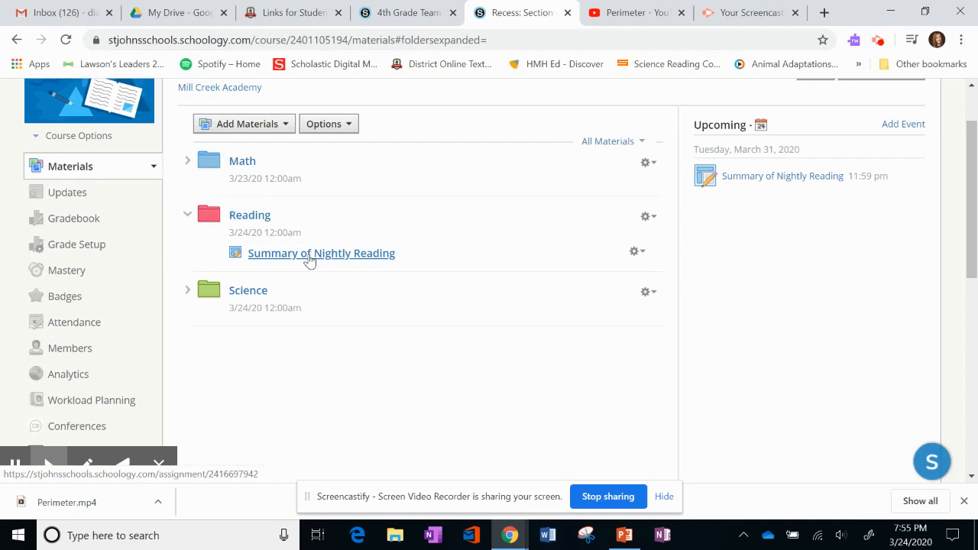
Start a new test/quiz named Nightly Reading inside the Reading folder, below Summary of Nightly Reading
left_click_drag(310, 261, 324, 279)
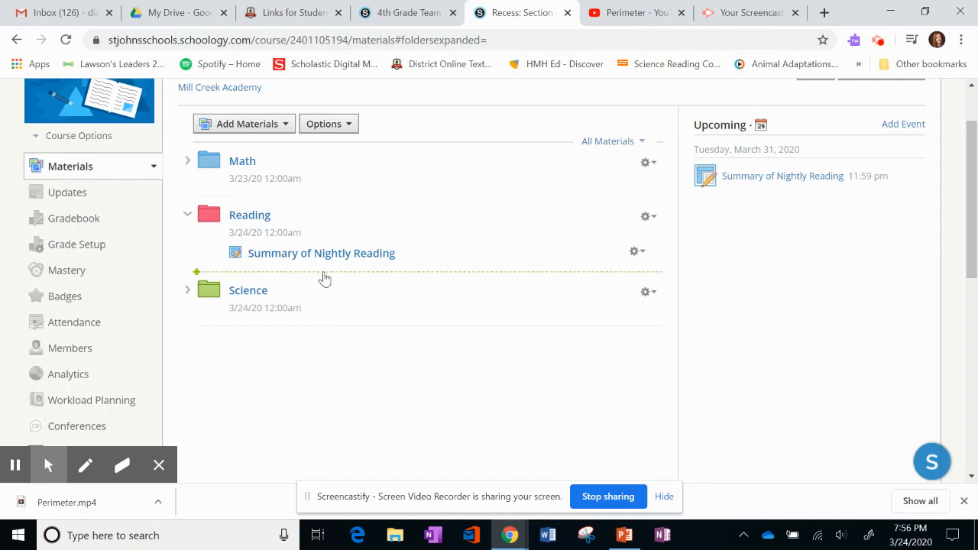
left_click_drag(325, 279, 340, 267)
left_click(340, 268)
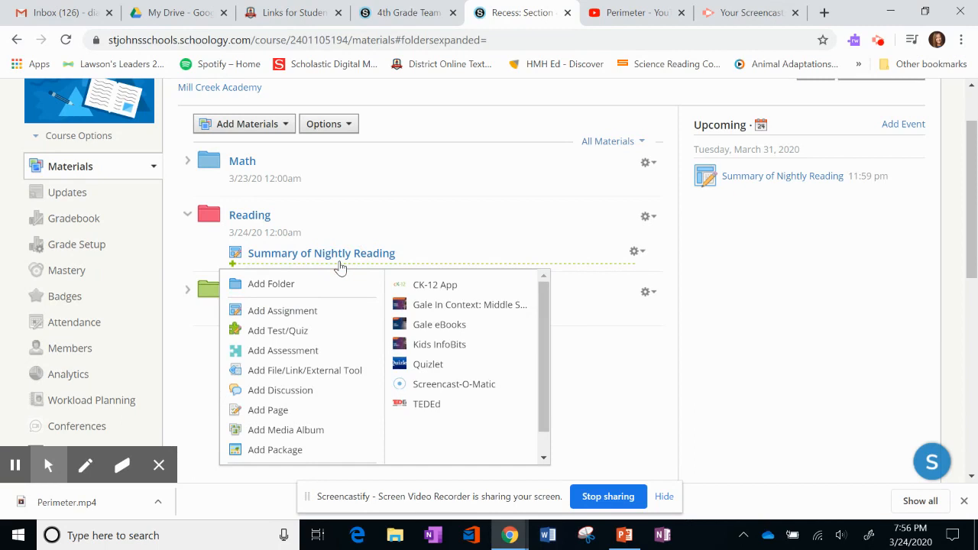
left_click(321, 330)
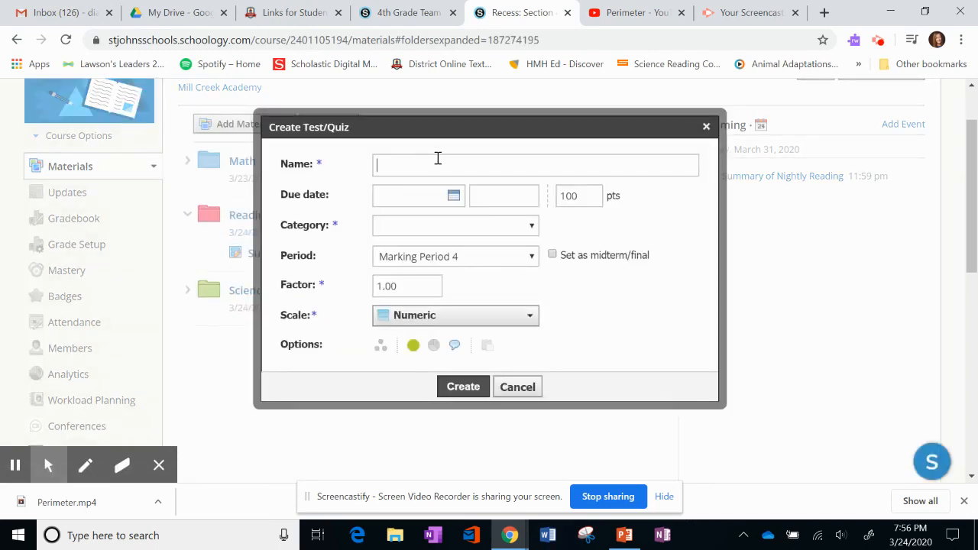
type("Nightly")
type("Reading")
Set the quiz's due date to 3/31/20 at 11:59PM
left_click(454, 196)
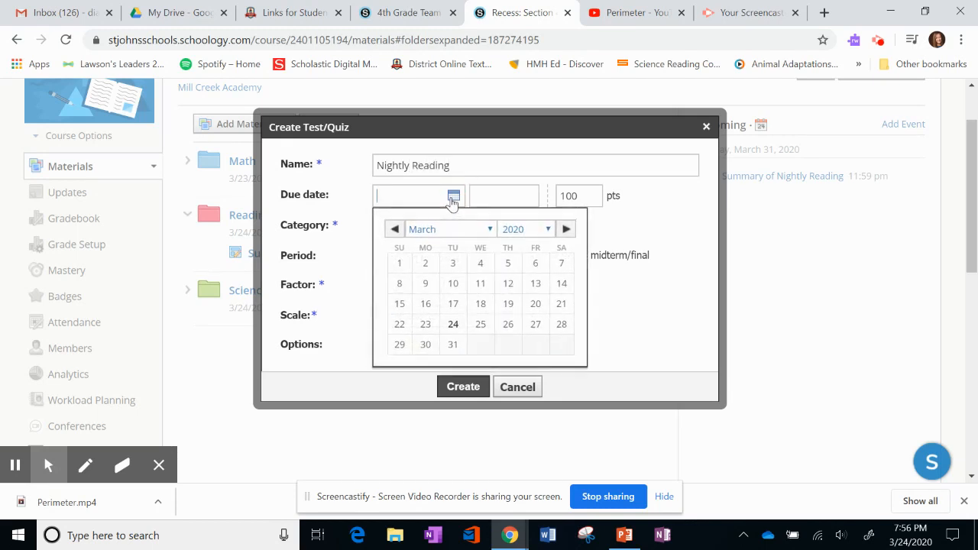
left_click(453, 324)
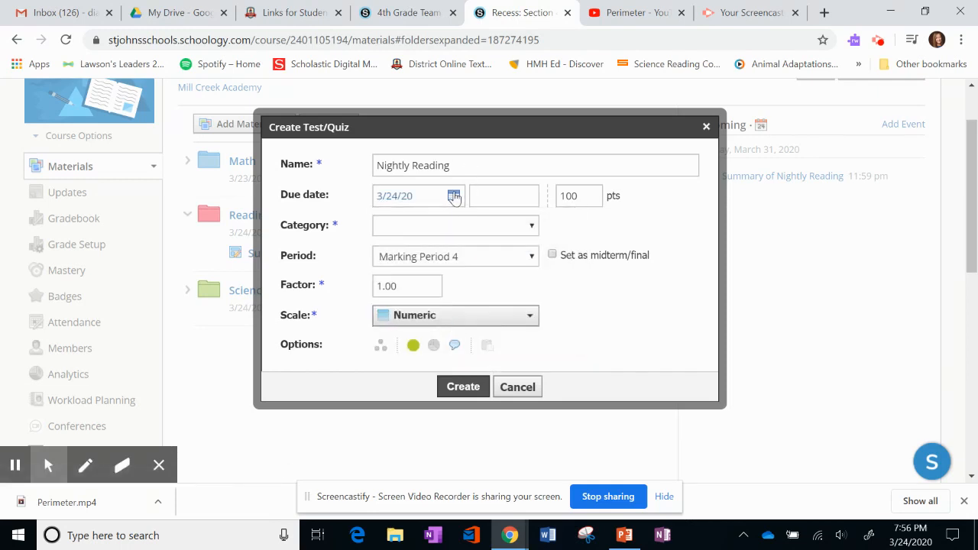
left_click(453, 196)
left_click(454, 344)
Set the quiz's category to (Ungraded), toggle its comments option, and create the quiz
left_click(520, 226)
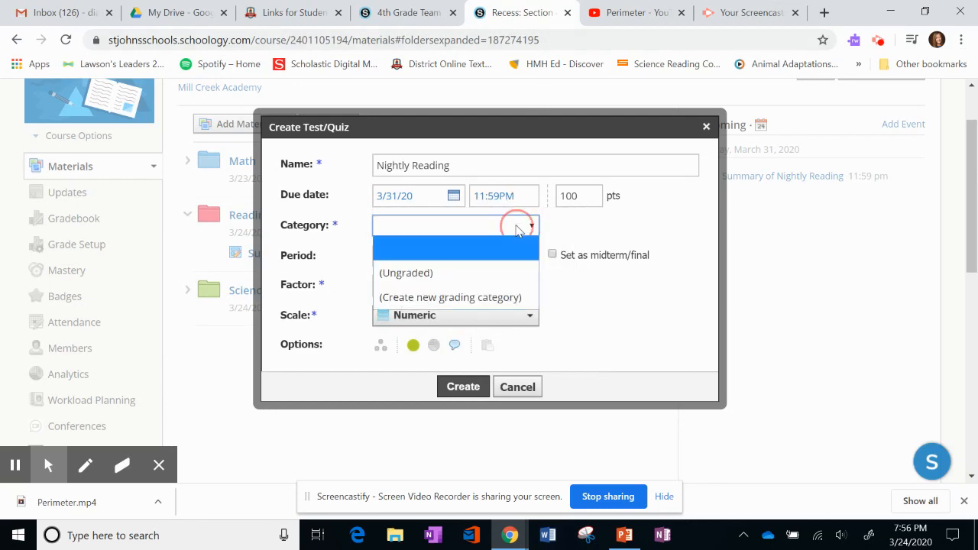
left_click(444, 275)
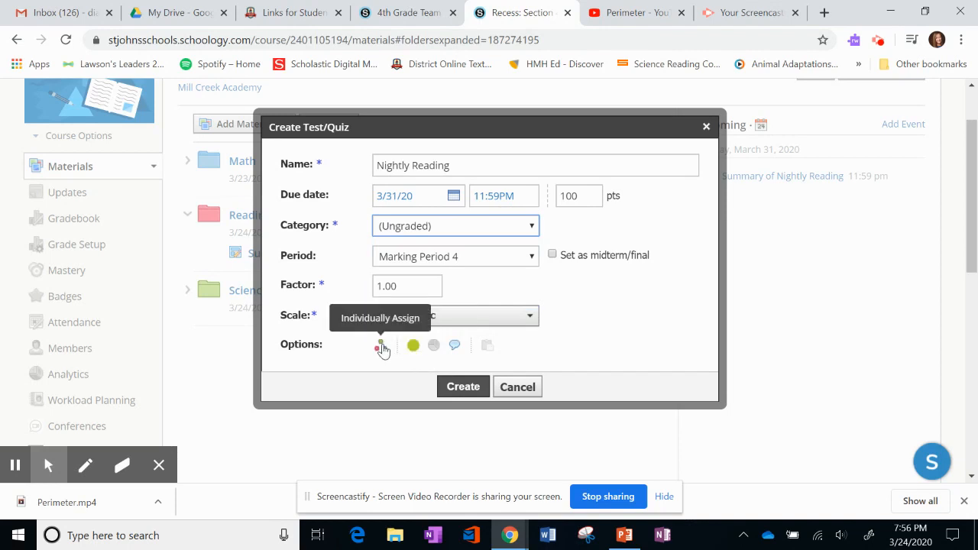
left_click(454, 346)
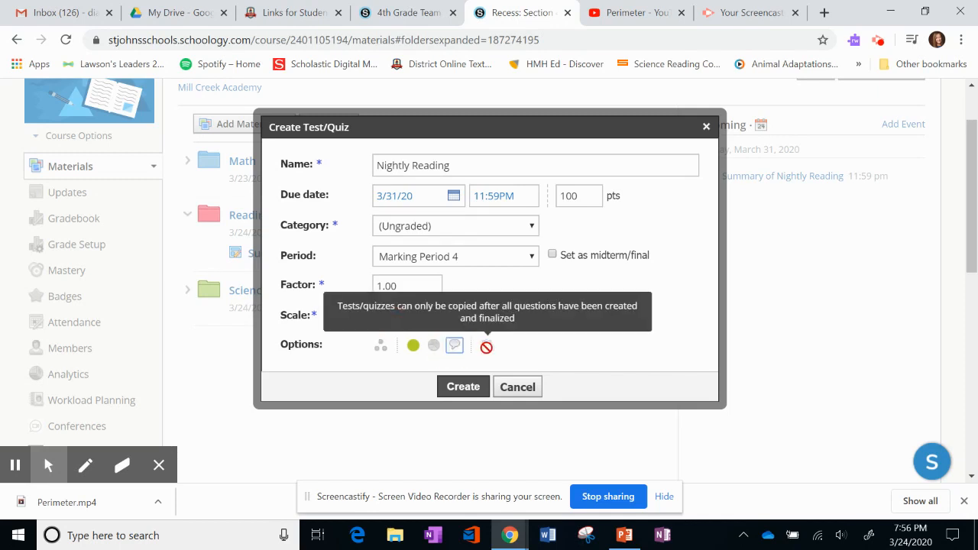
left_click(463, 386)
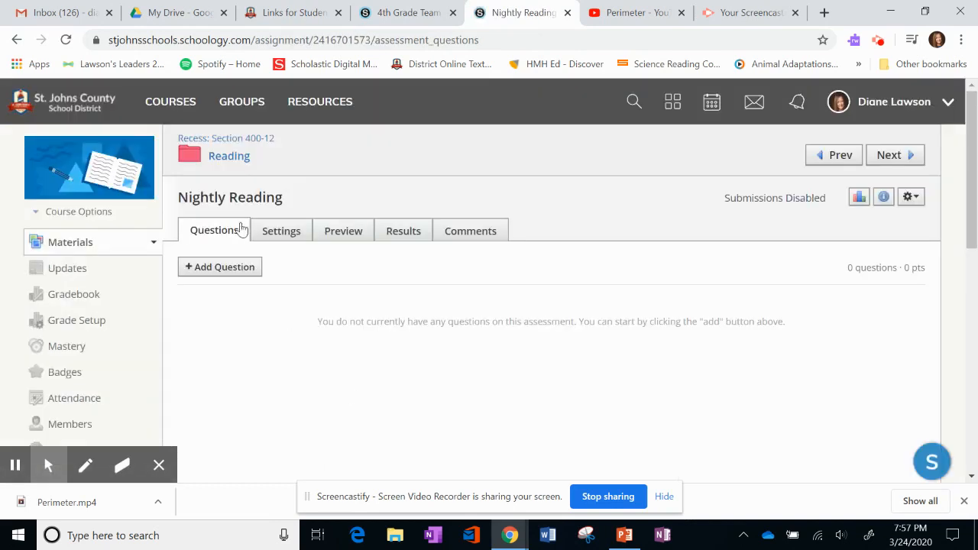
Add a Multiple Choice question to the quiz with the text "Did you enjoy your nightly reading choice?"
left_click(229, 269)
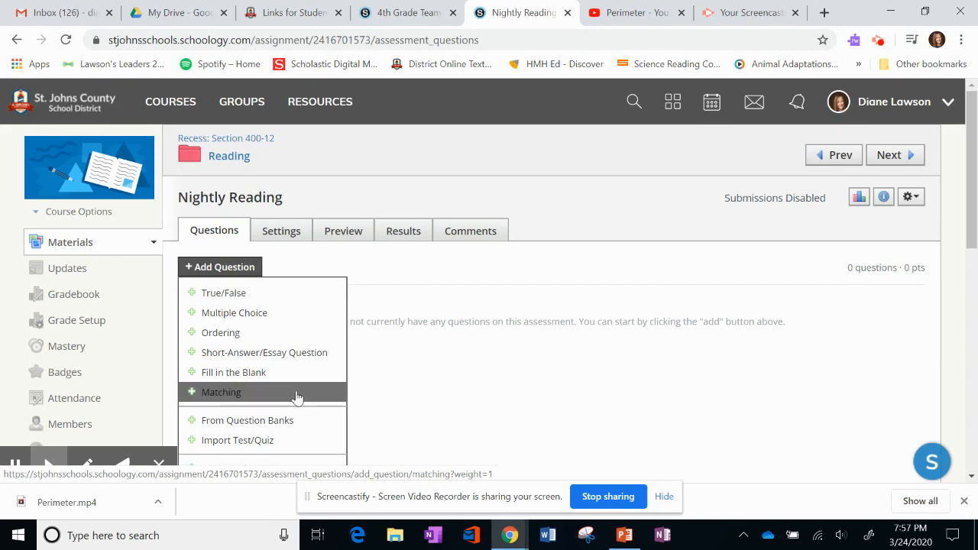
scroll(295, 393, "down", 1)
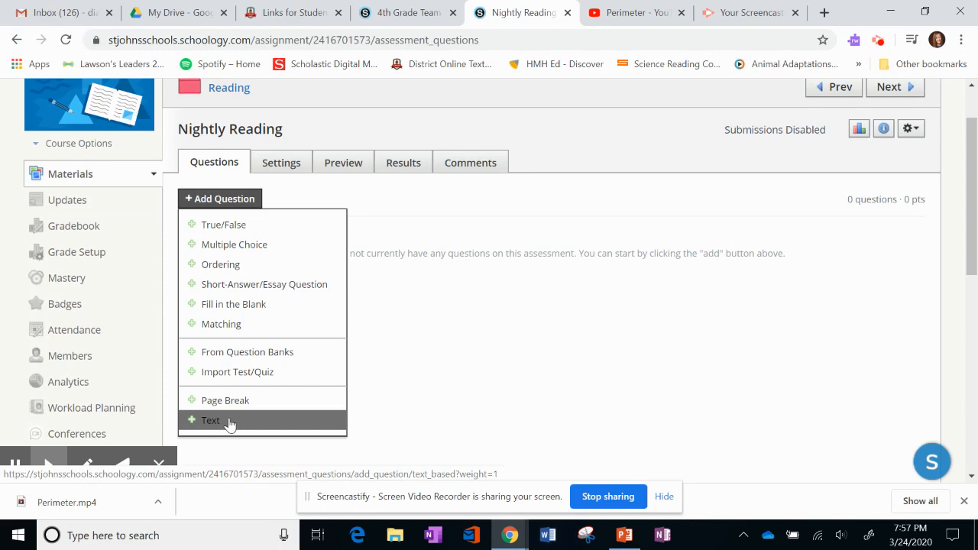
left_click(242, 252)
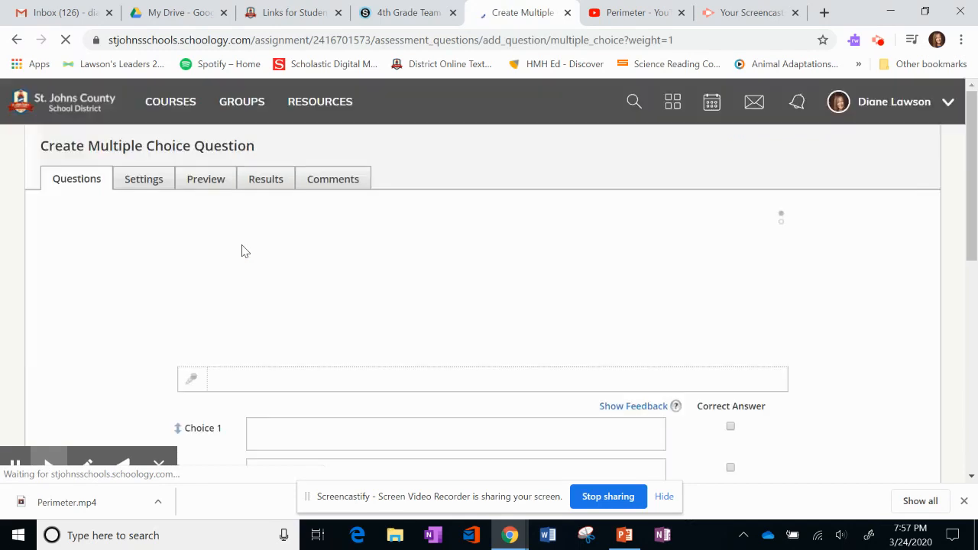
left_click(338, 269)
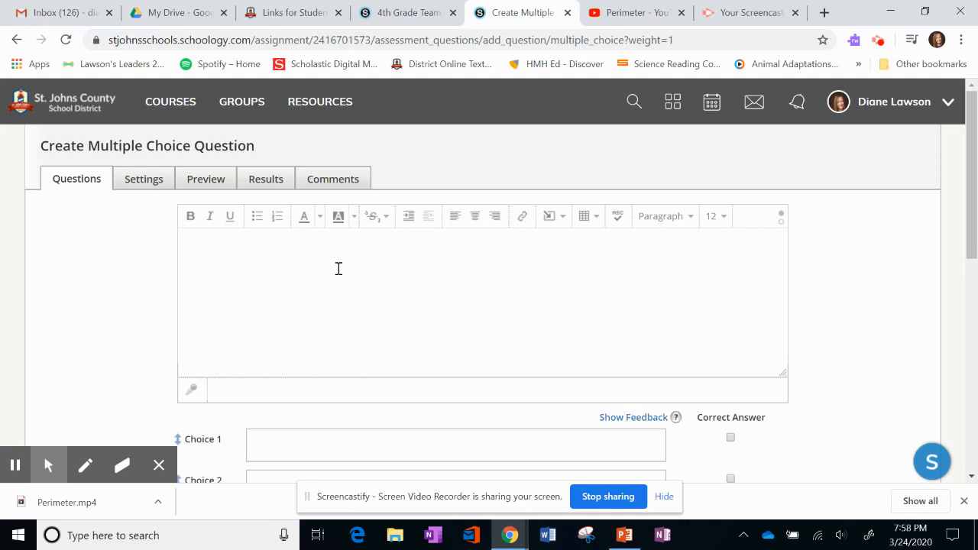
type("Did you enjoy your night")
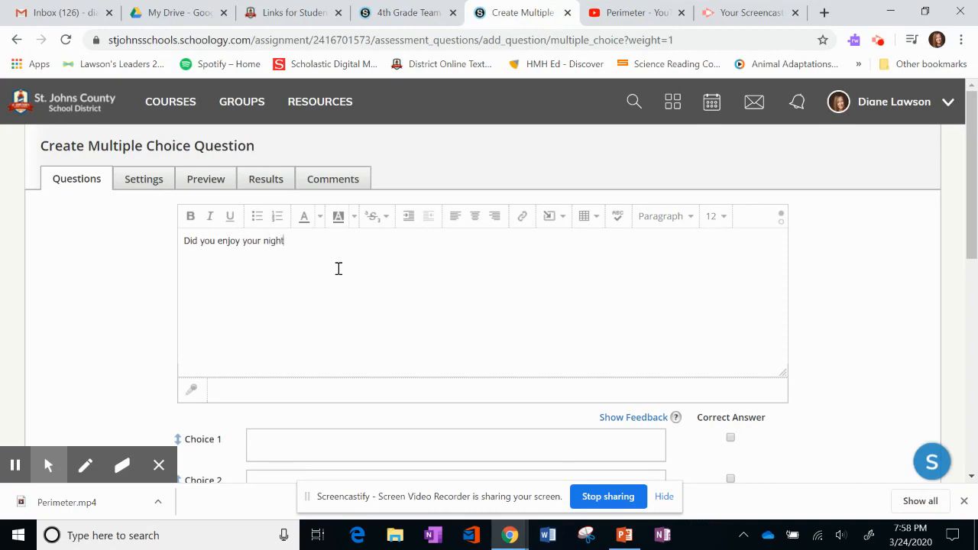
type("ly reading choice?")
Fill in the first answer choice as "Yes" and the second as "No"
scroll(375, 314, "down", 2)
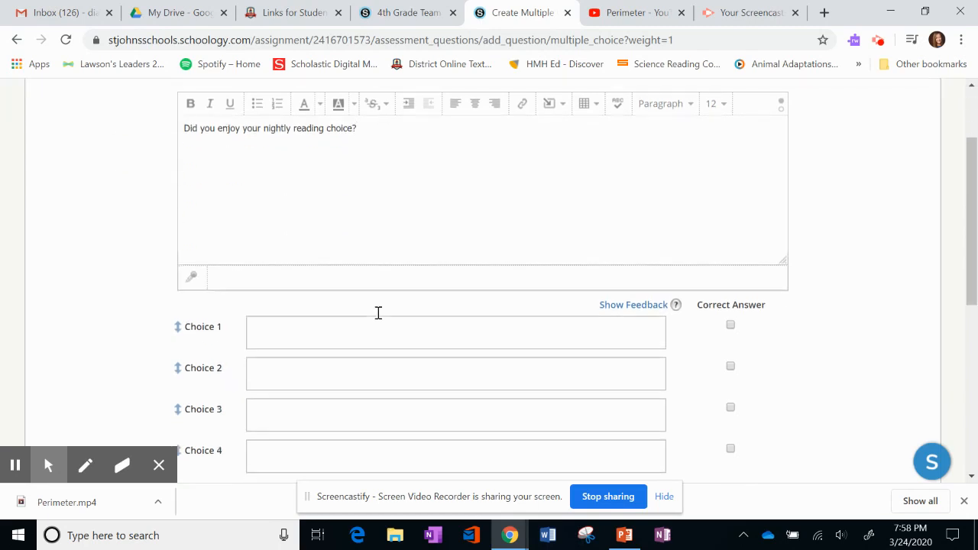
left_click(372, 302)
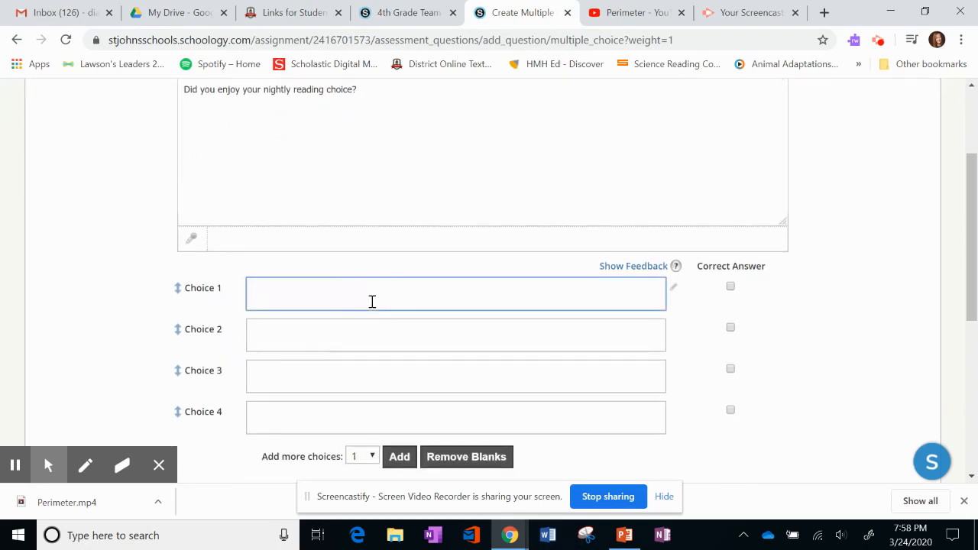
type("yes")
key("BackSpace")
key("BackSpace")
key("BackSpace")
type("Yes")
key("Tab")
key("Tab")
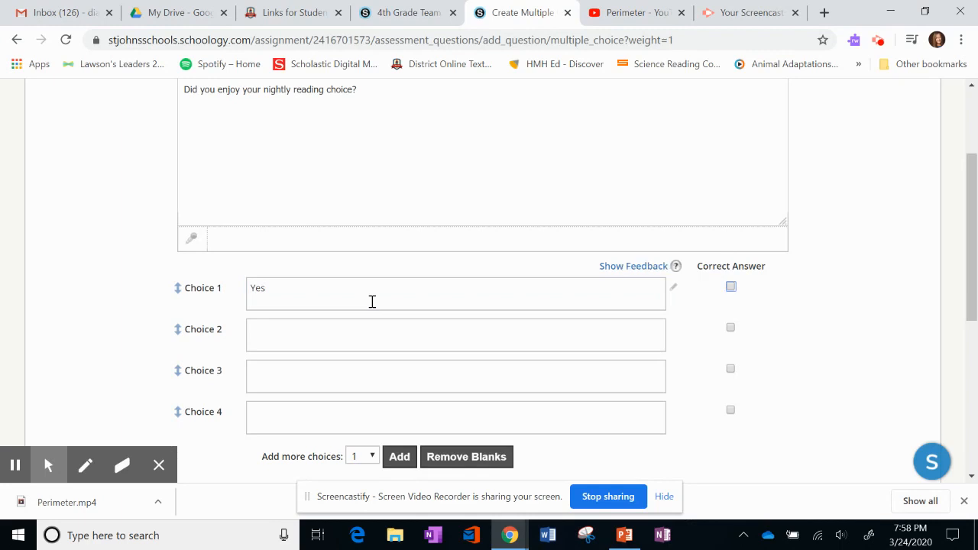
left_click(348, 336)
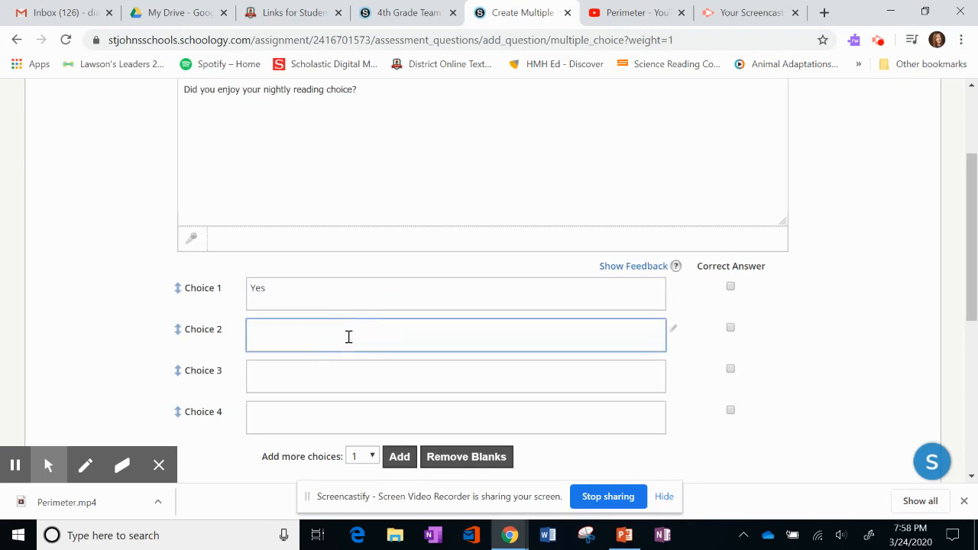
type("No")
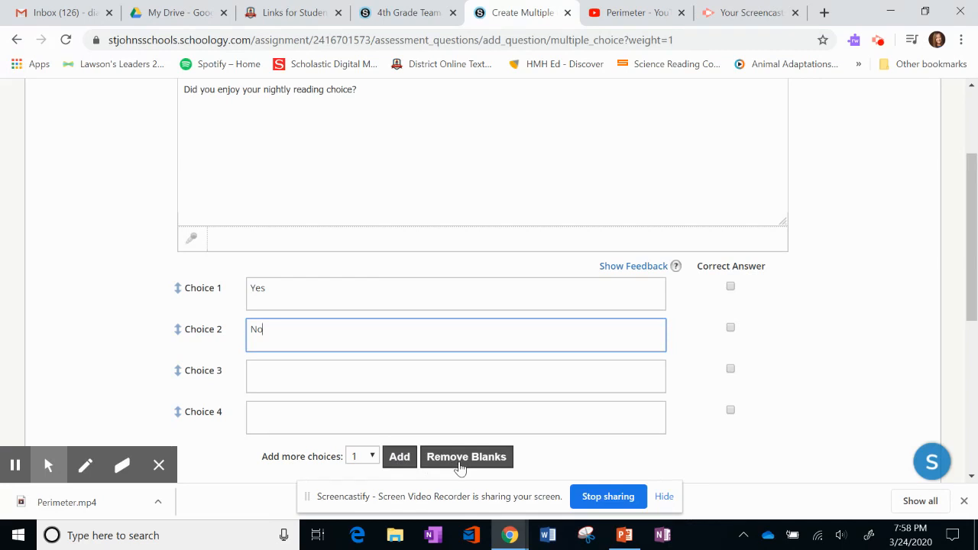
Move the blank third answer choice above the "No" choice
left_click(176, 374)
left_click(179, 373)
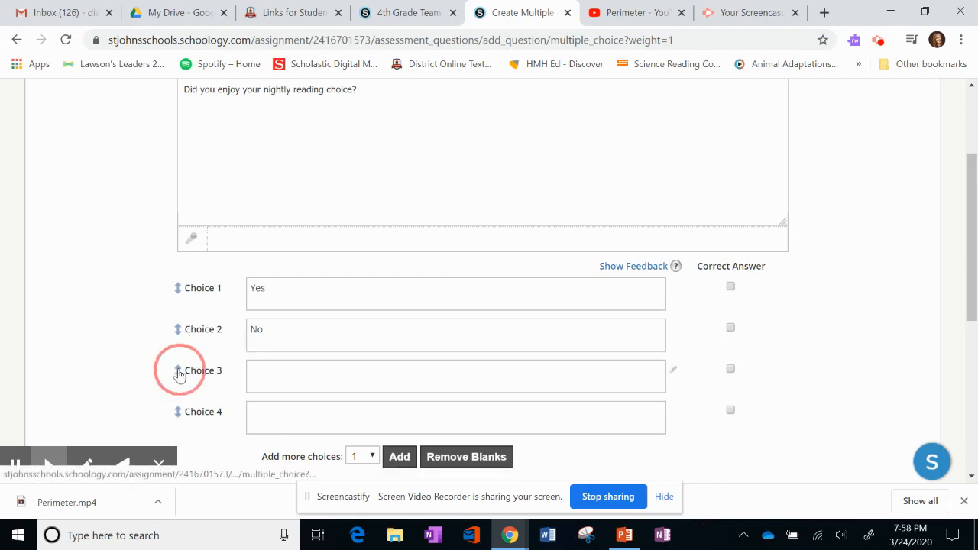
left_click_drag(179, 375, 183, 319)
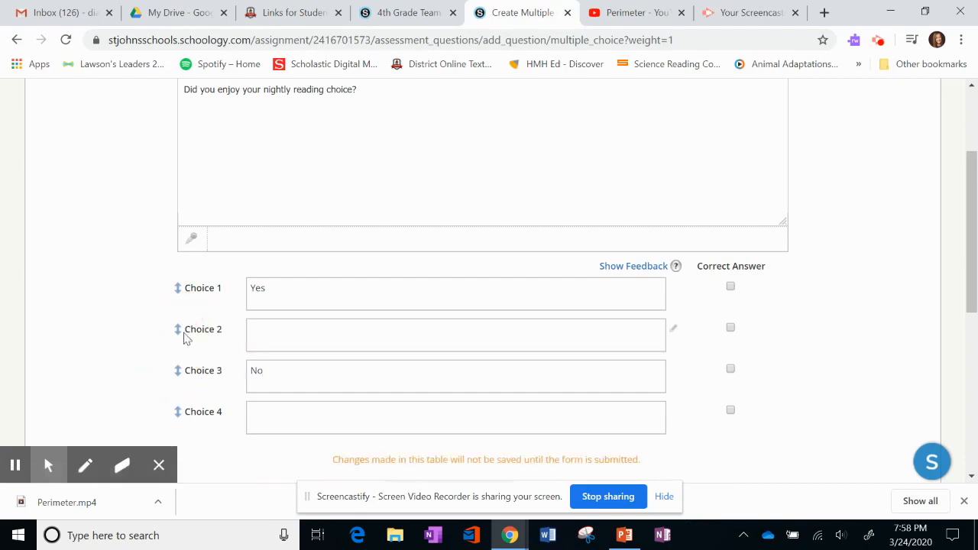
Remove the blank answer choices from the multiple choice question
scroll(421, 380, "down", 1)
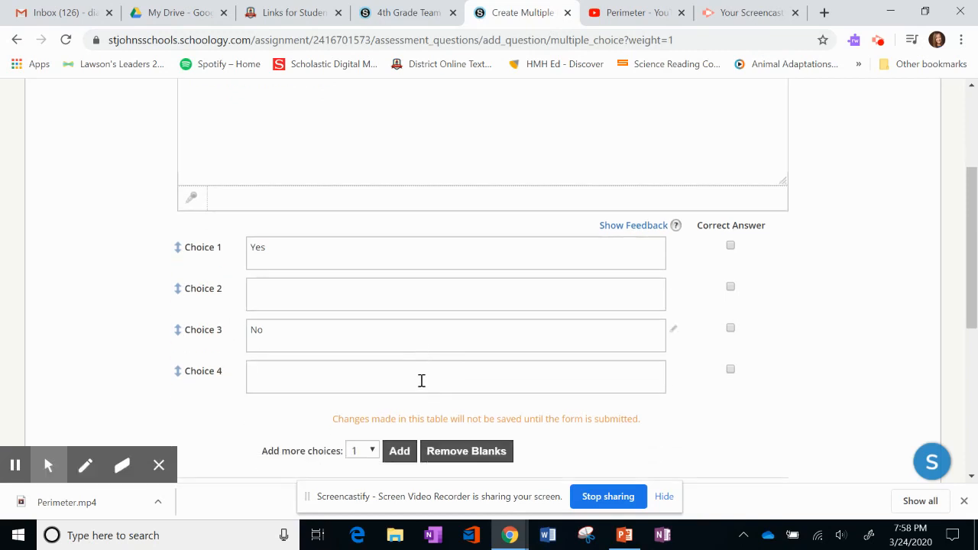
scroll(421, 380, "down", 1)
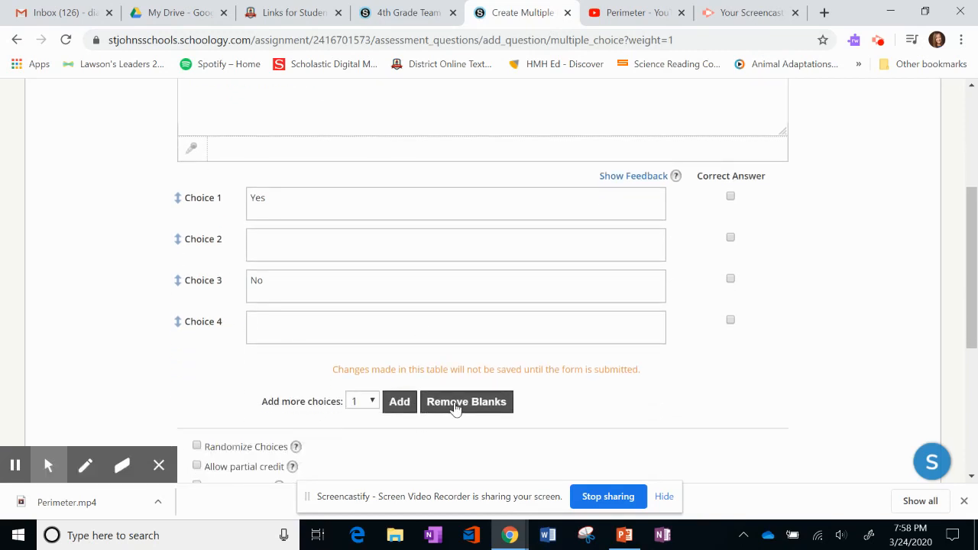
left_click(454, 405)
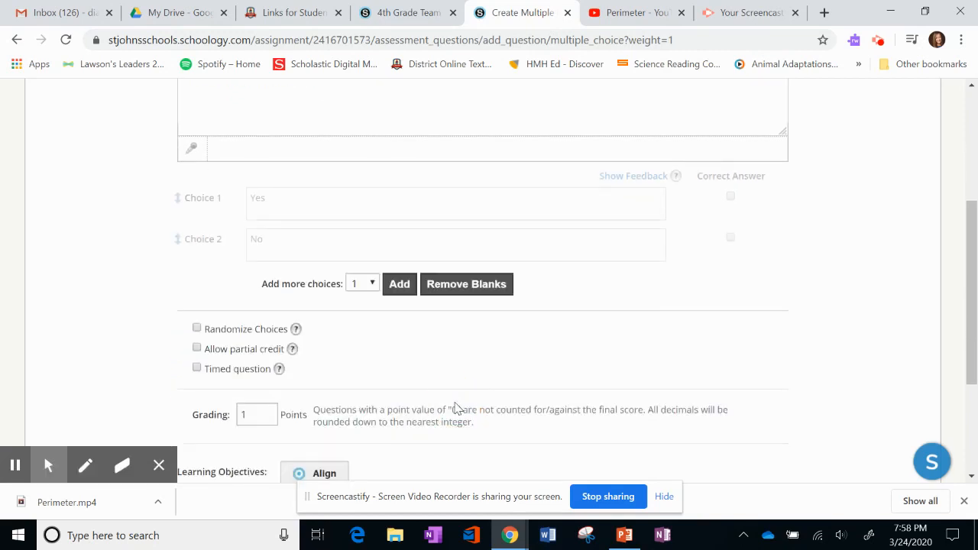
Mark both Yes and No as correct answers and create the question
left_click(729, 196)
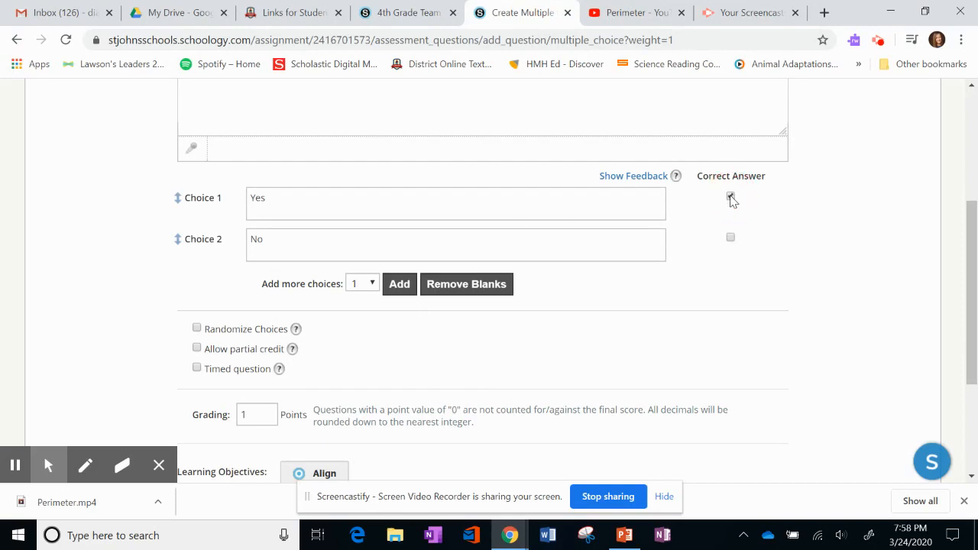
left_click(730, 238)
scroll(419, 361, "down", 3)
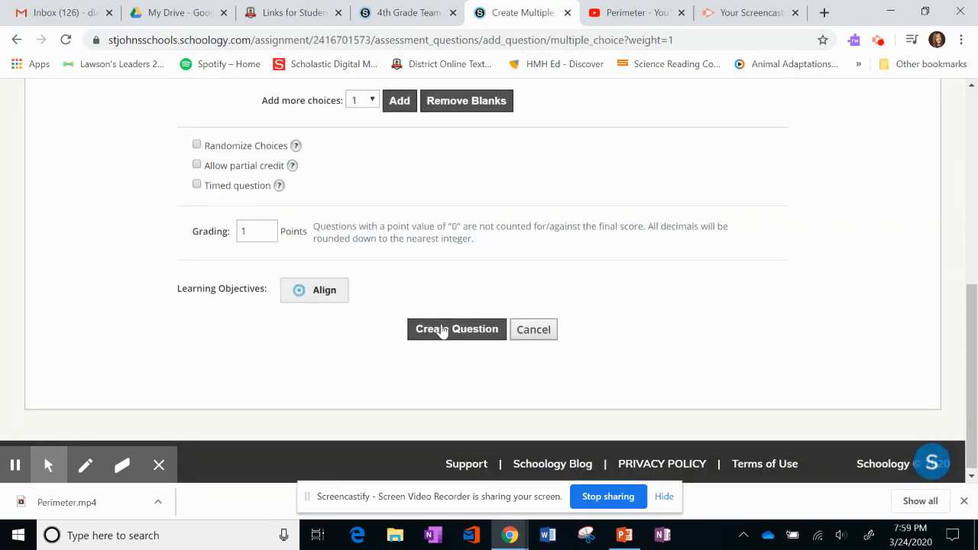
left_click(443, 331)
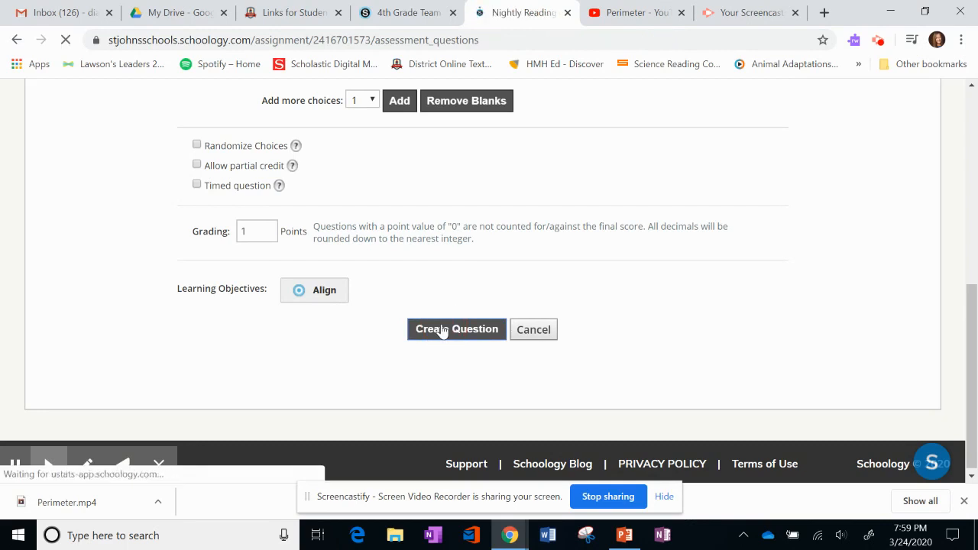
Add a short-answer/essay question to the quiz with the prompt "Write a short summary of your nightly reading"
scroll(441, 330, "down", 1)
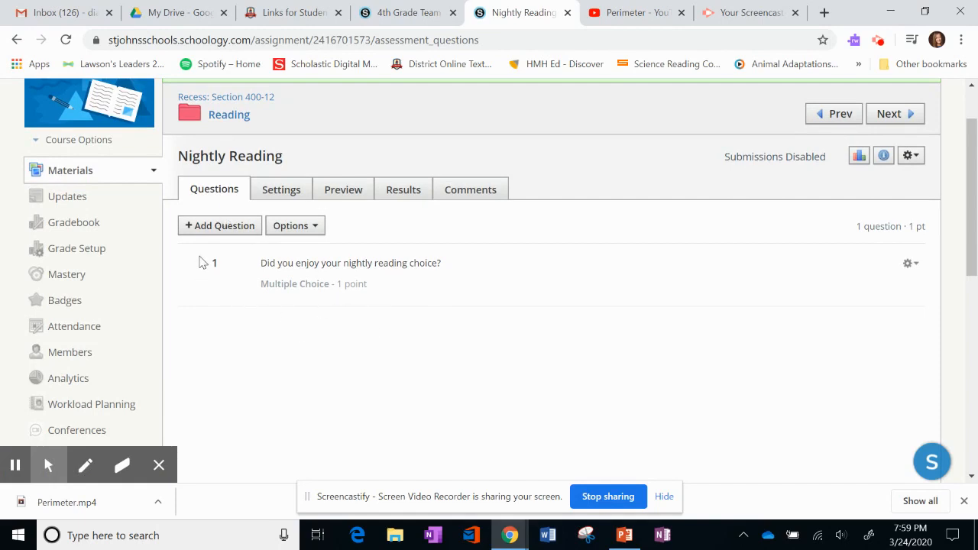
left_click(224, 229)
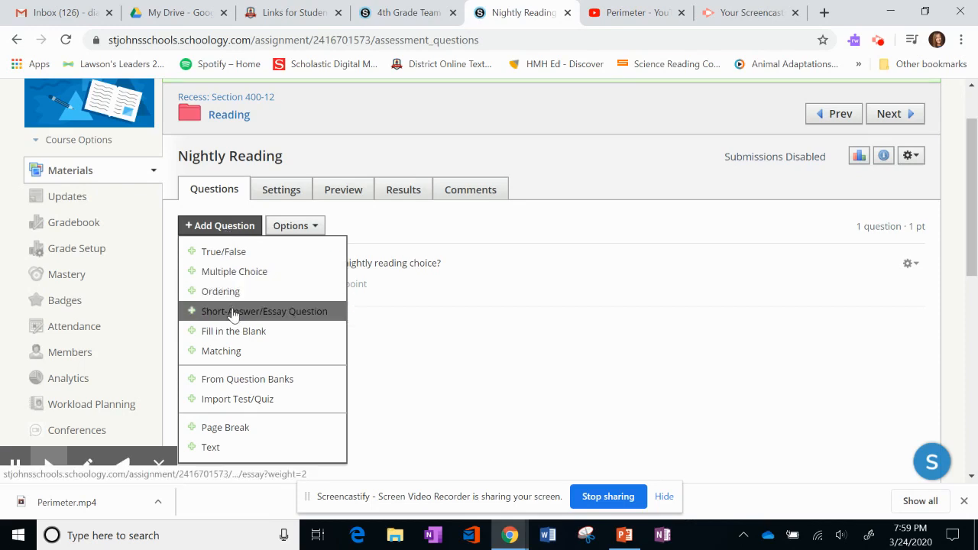
left_click(233, 311)
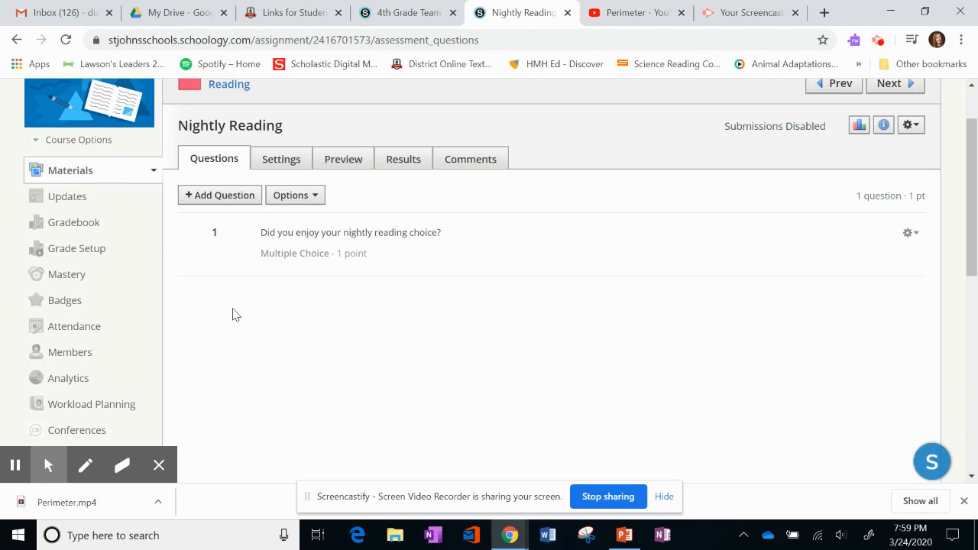
left_click(226, 196)
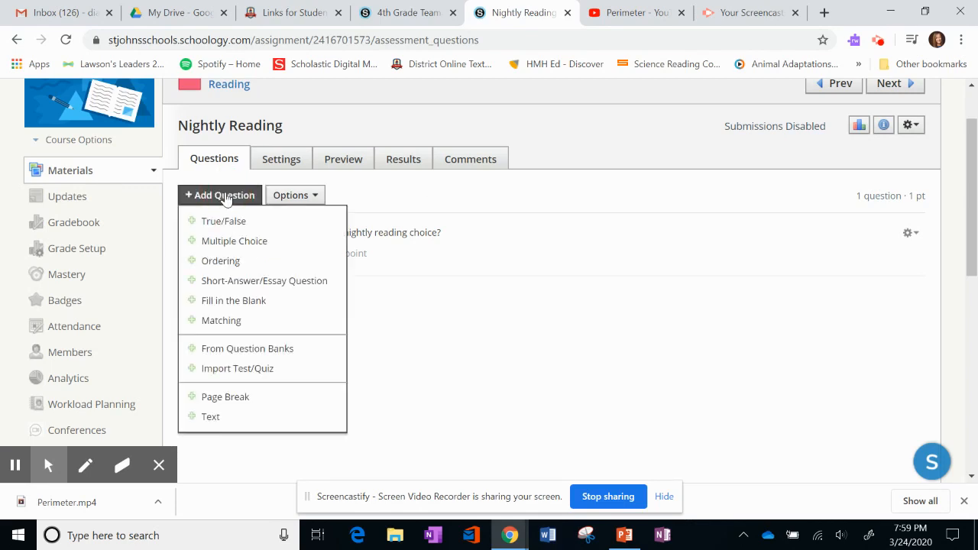
left_click(230, 281)
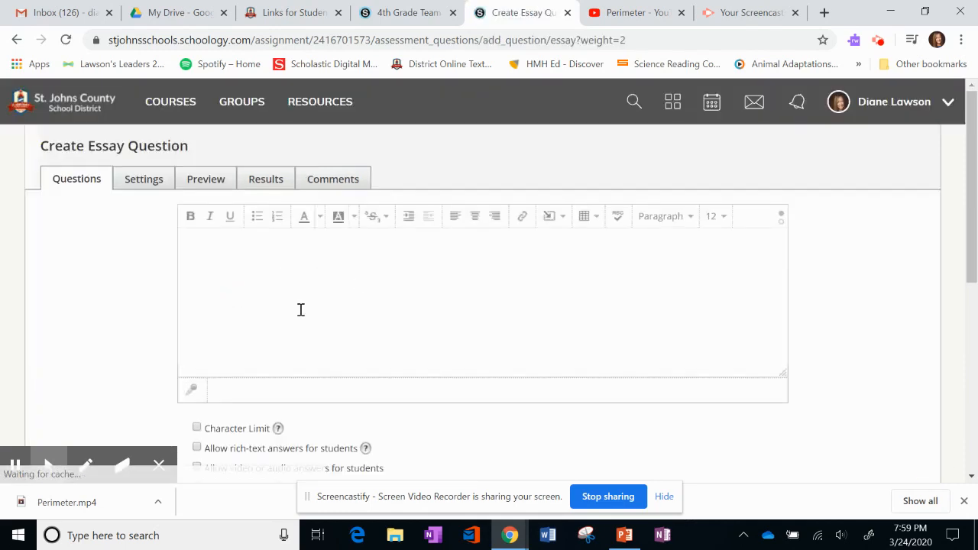
left_click(271, 264)
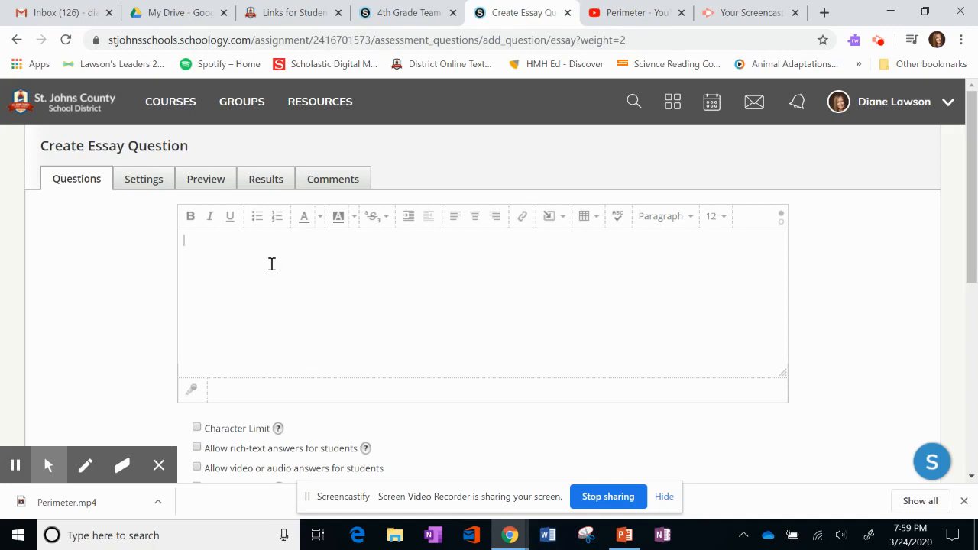
type("Write a short summary of your ")
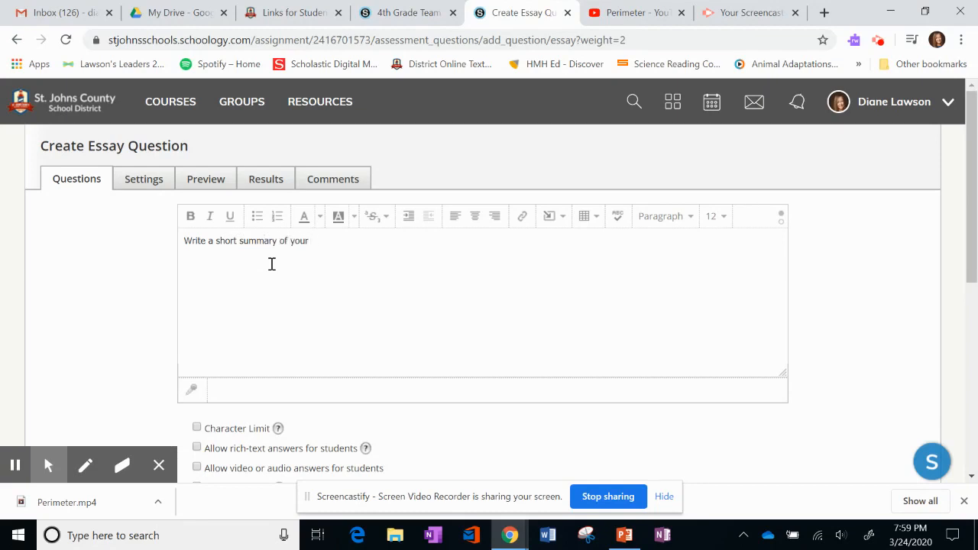
type("nightly")
type("reading ")
Add the prompt lines "Tell about the main character or subject" and "Give details that help me know about what you read."
type("Tell about")
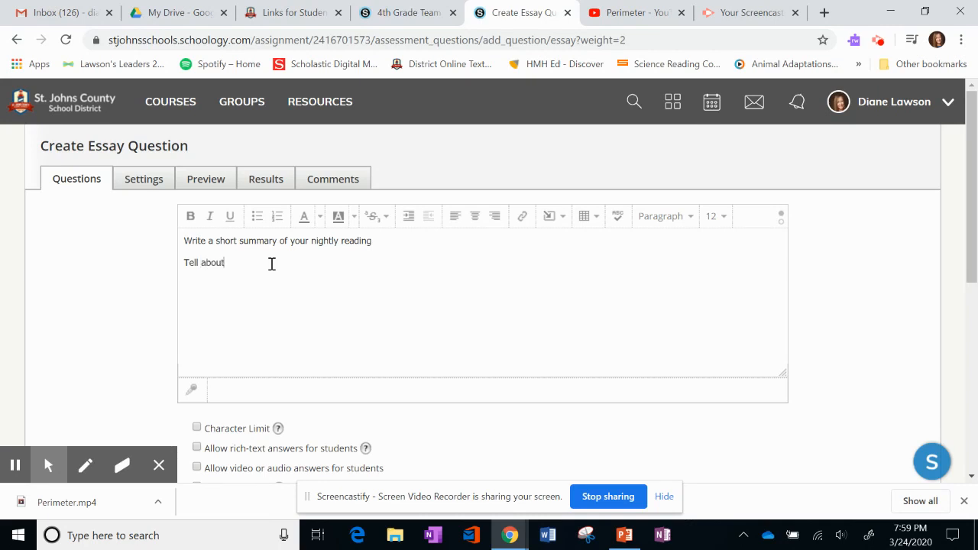
type(" the ")
type("main chara")
type("cte")
type("r or subject ")
type("Giv")
type("e d")
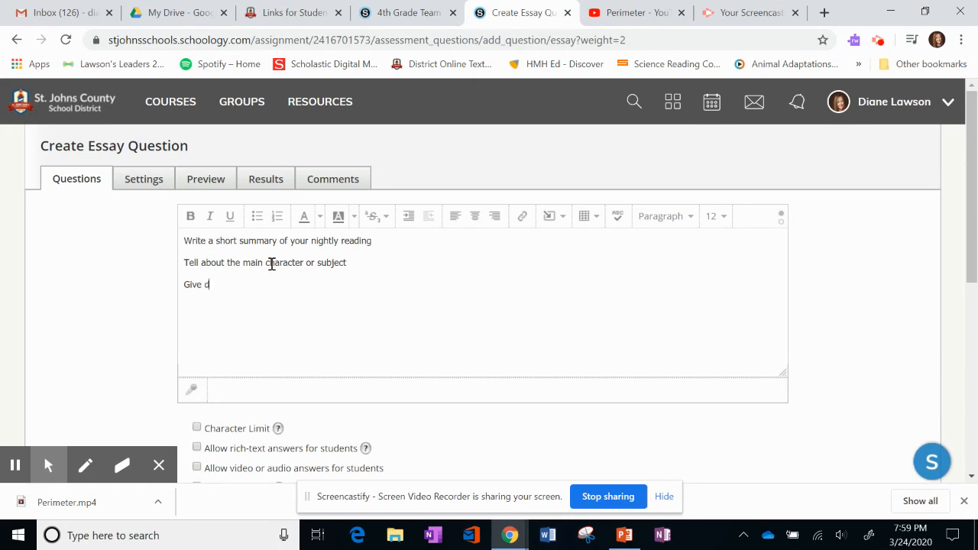
type("etails that help me know ")
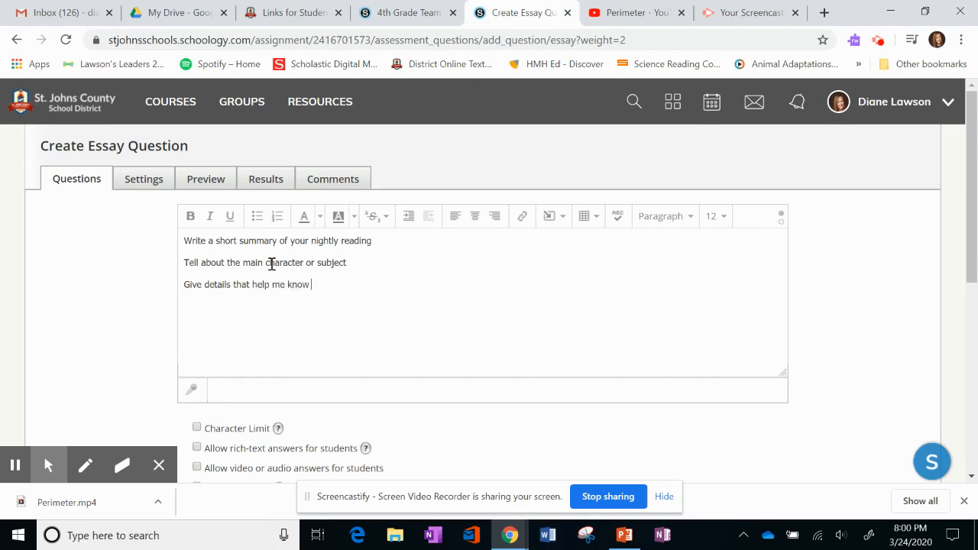
type("about what you read.")
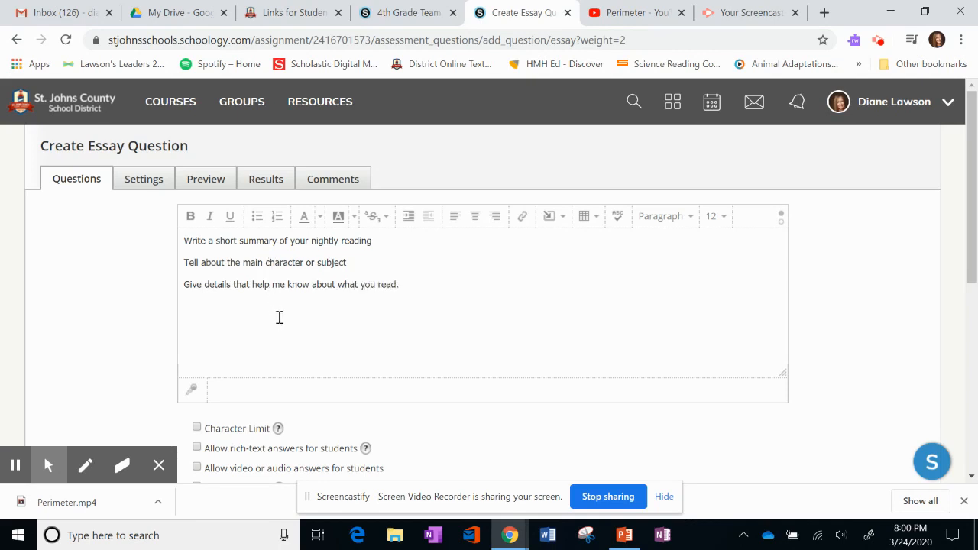
Set the question's printing type to short answer, leave the rubric unassigned, and create the question
scroll(278, 321, "down", 2)
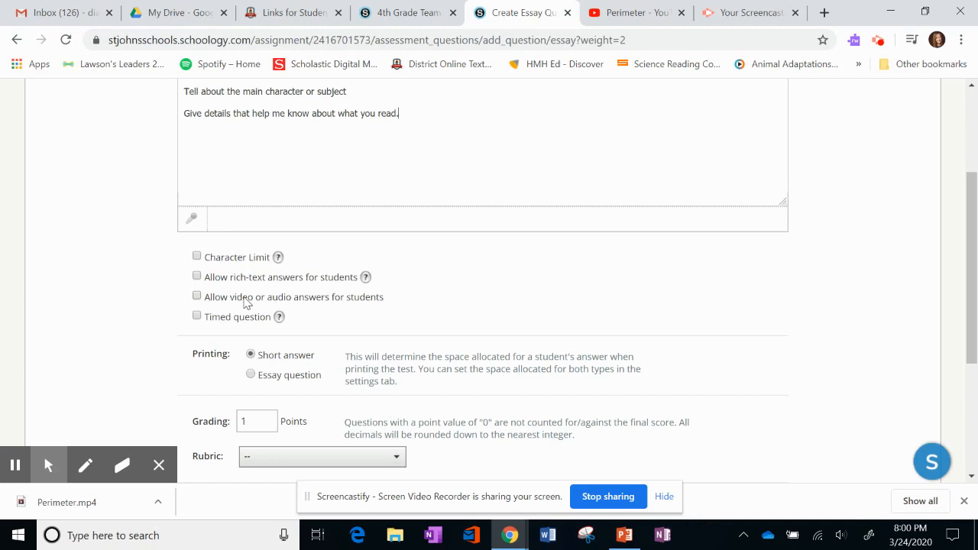
scroll(244, 303, "down", 2)
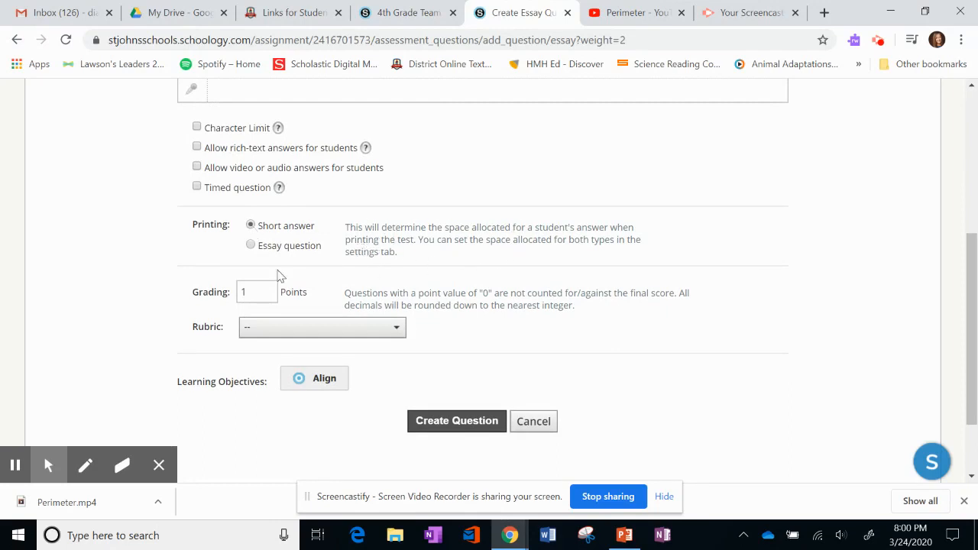
left_click(251, 246)
left_click(252, 231)
left_click(307, 327)
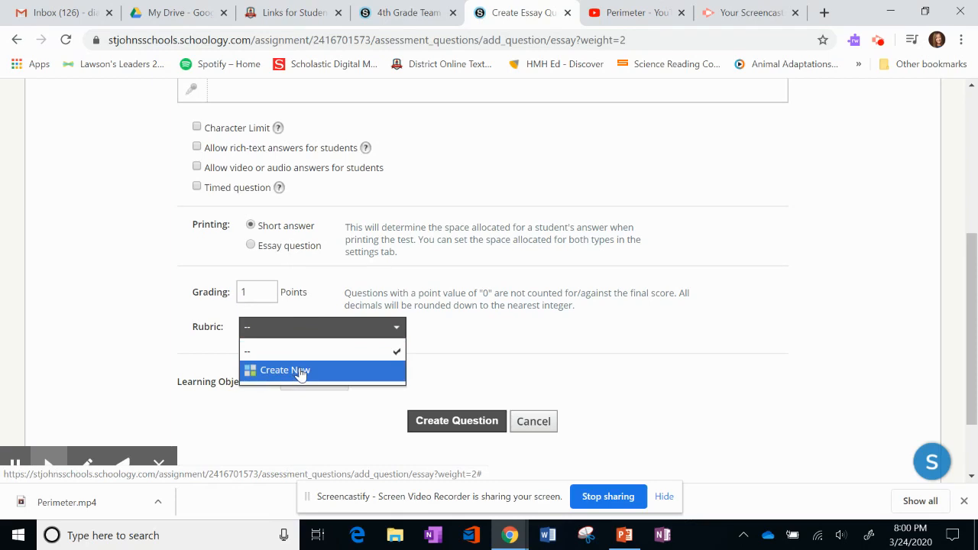
left_click(303, 356)
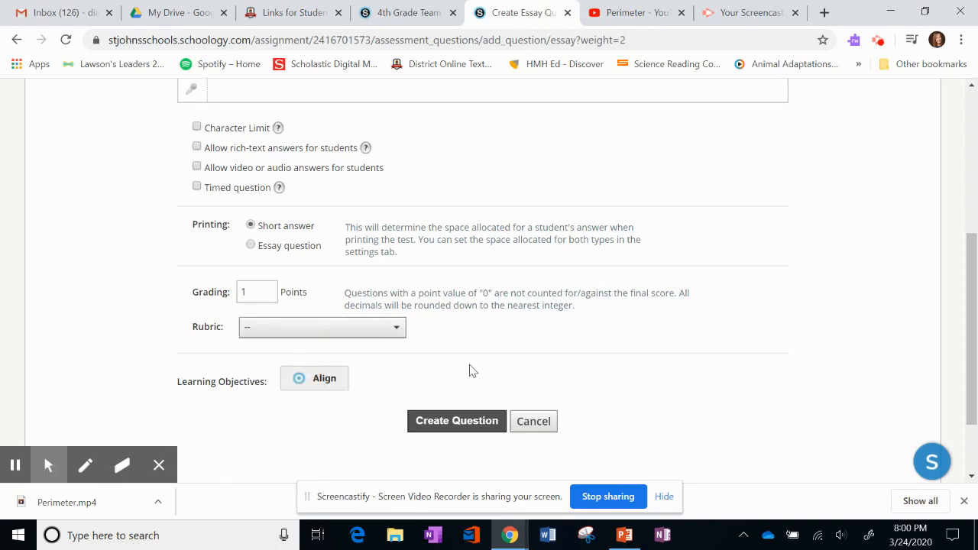
left_click(446, 422)
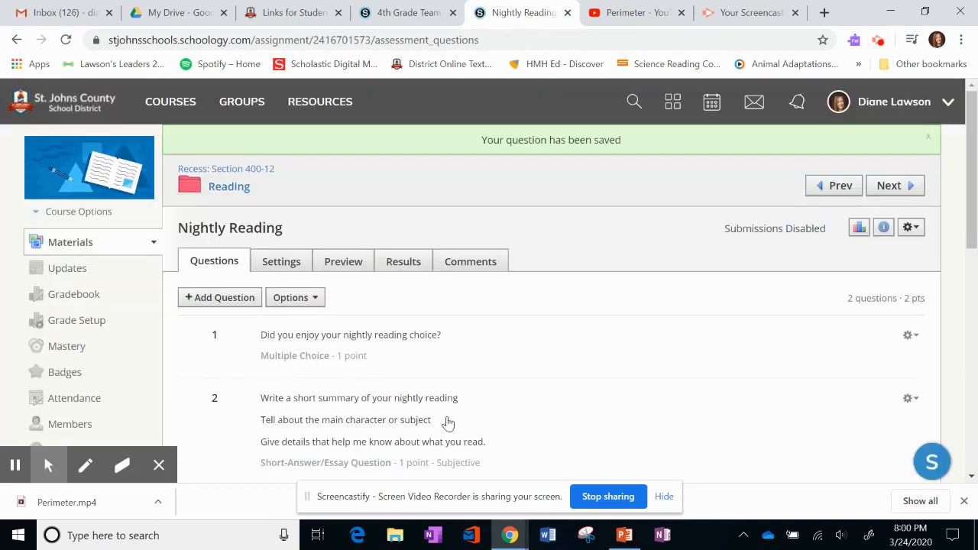
Create another short-answer/essay question asking "Why did you enjoy this reading or not enjoy this reading?"
left_click(225, 297)
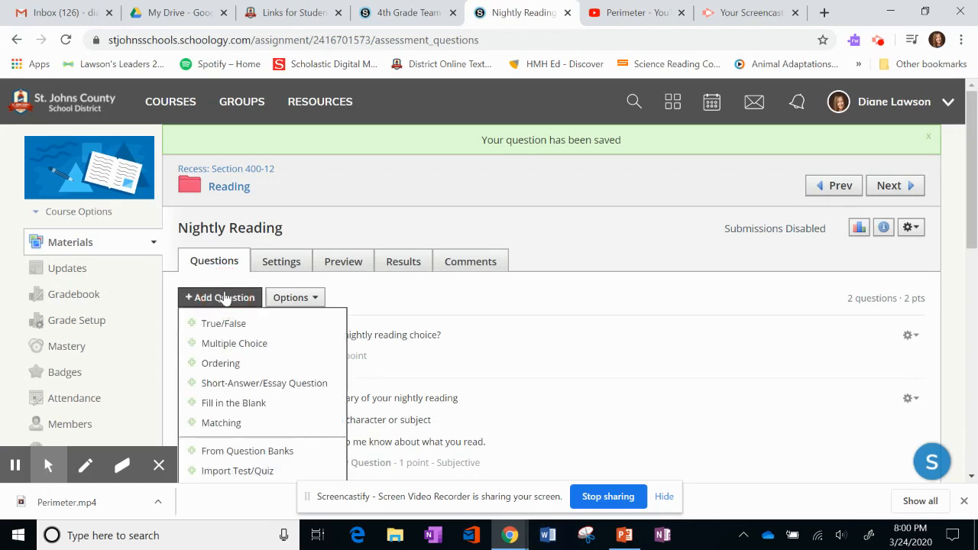
left_click(226, 383)
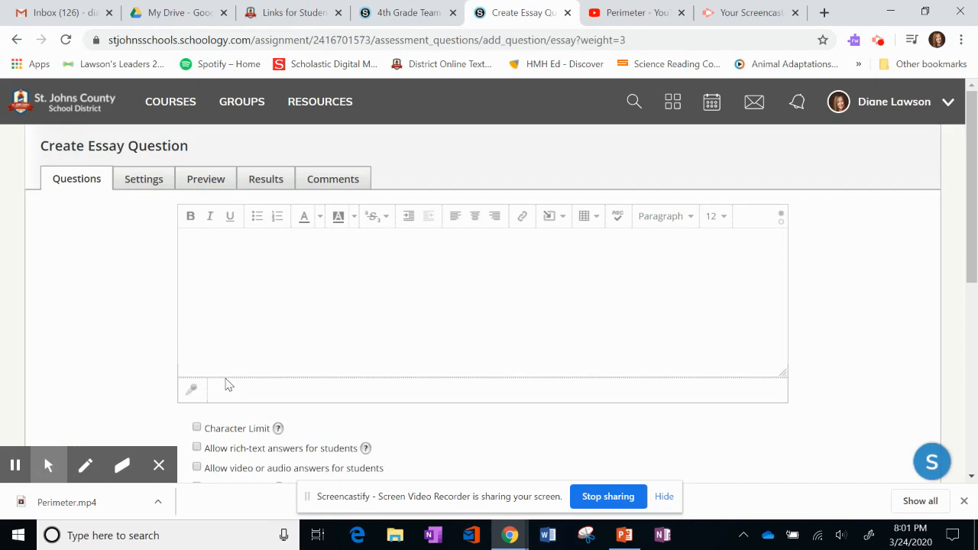
left_click(284, 294)
type("WHy did you enjoy this re")
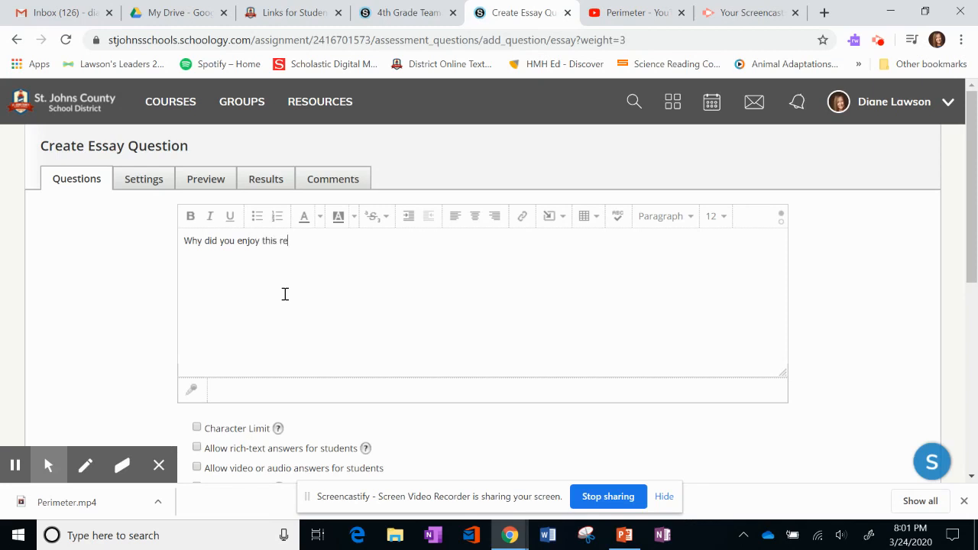
type("ading or not enjoy this reading?")
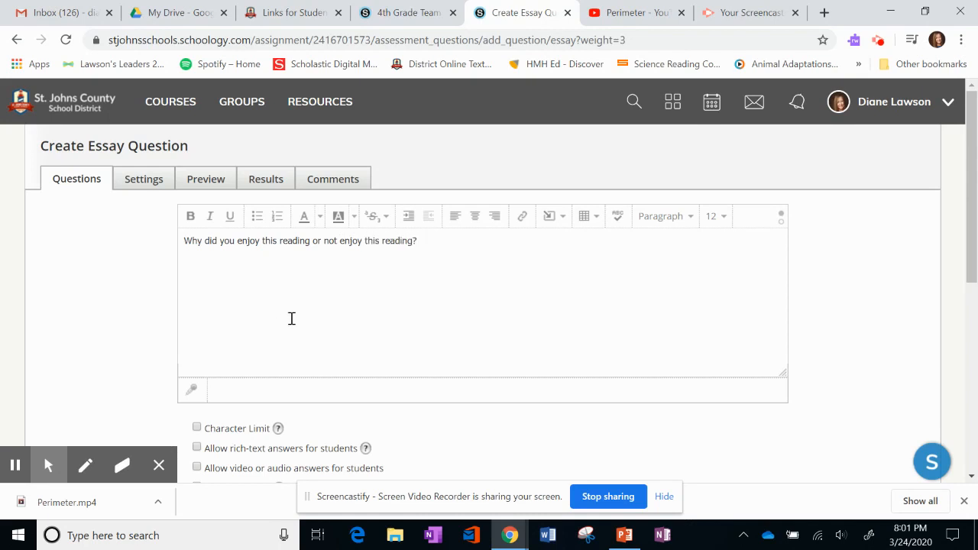
scroll(290, 319, "down", 3)
scroll(366, 350, "down", 3)
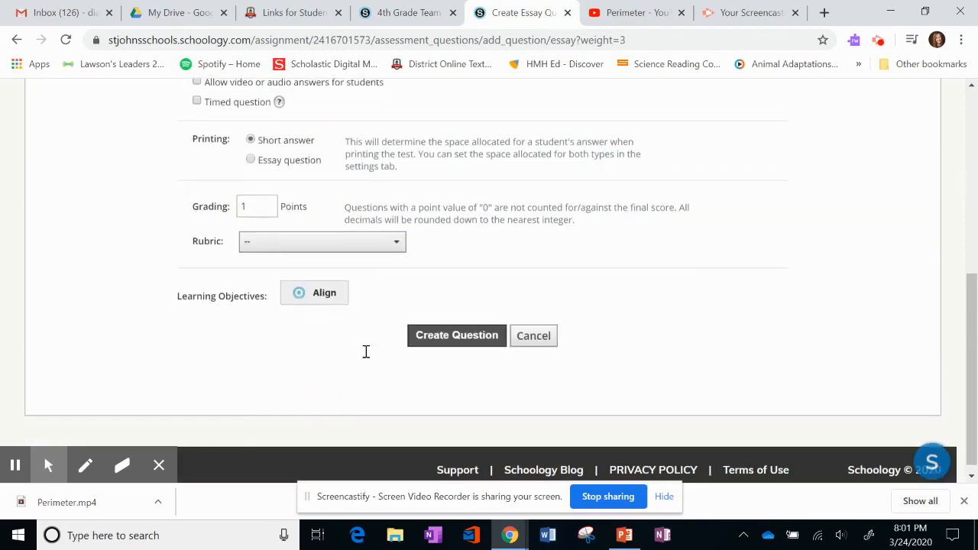
left_click(456, 335)
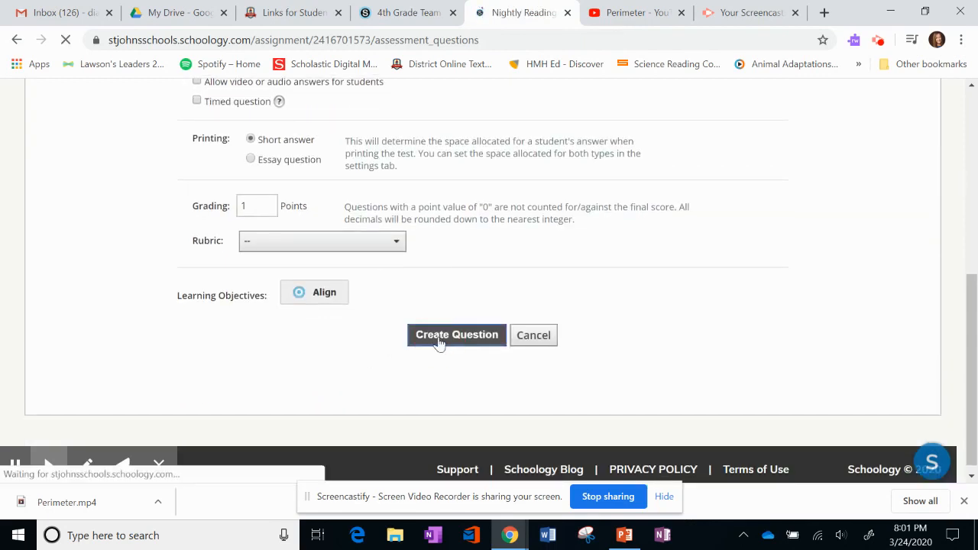
Review the quiz's questions, question options and settings, and return to the Reading folder
scroll(439, 344, "down", 2)
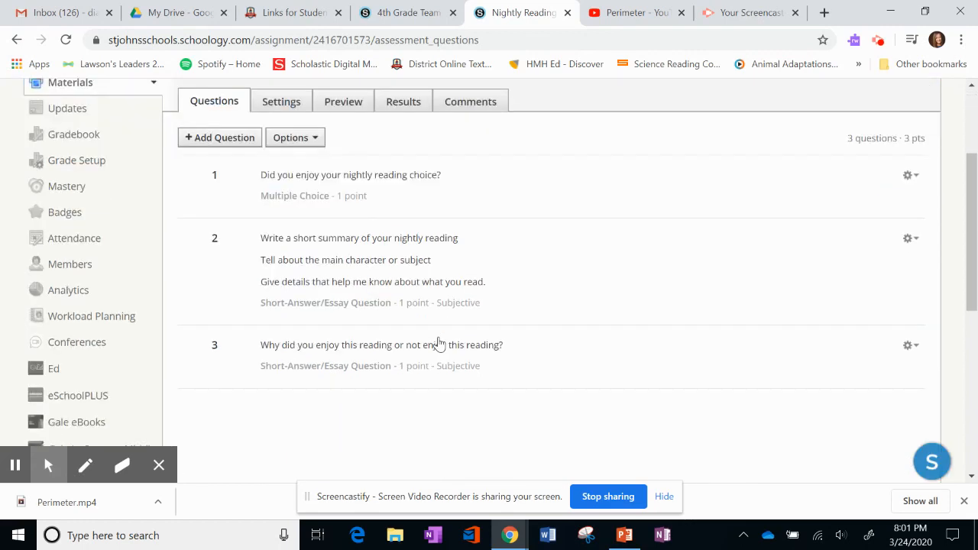
scroll(439, 344, "down", 5)
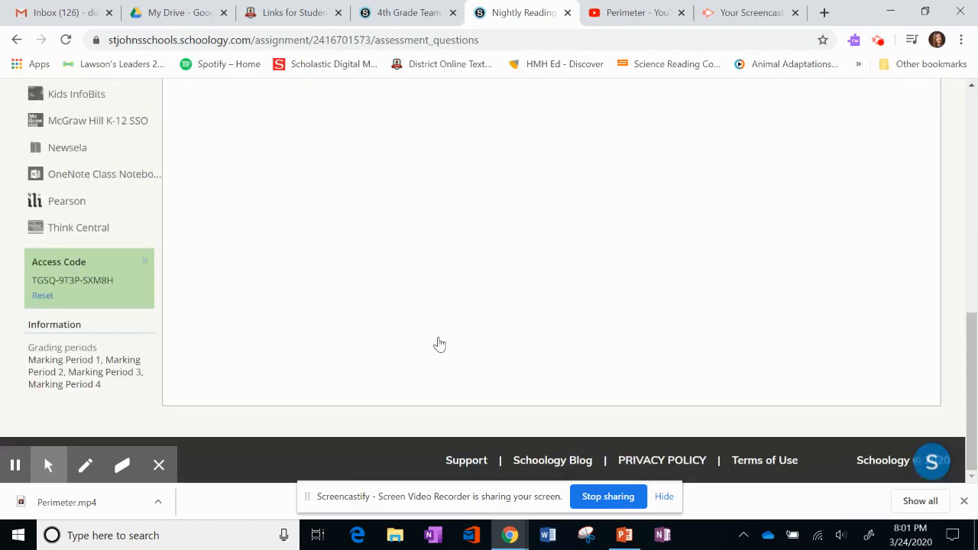
scroll(439, 344, "up", 5)
scroll(439, 344, "up", 2)
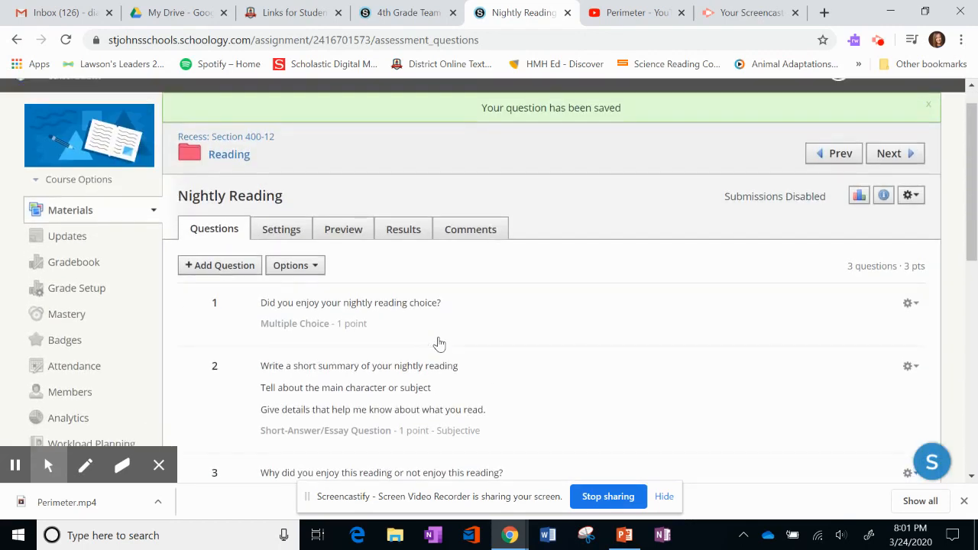
left_click(310, 265)
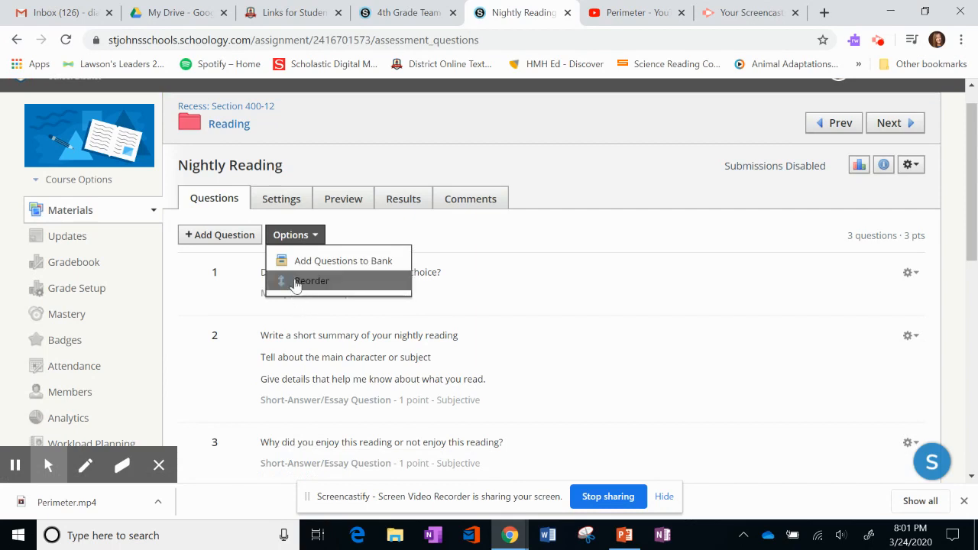
left_click(309, 232)
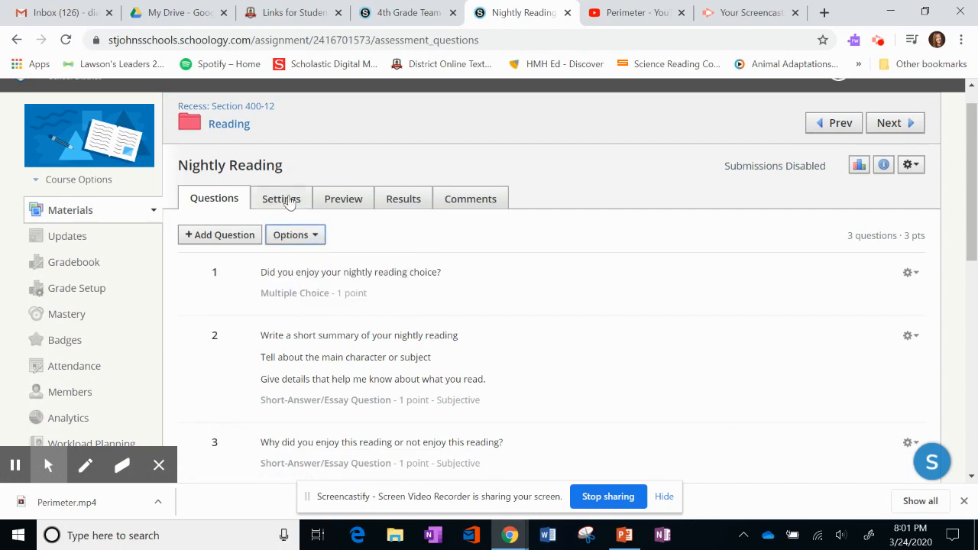
left_click(290, 201)
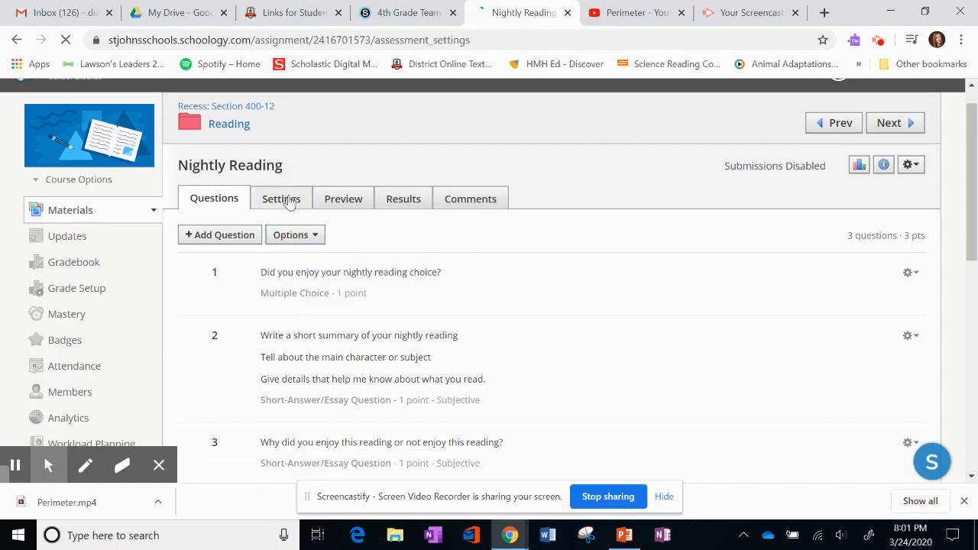
scroll(219, 322, "down", 2)
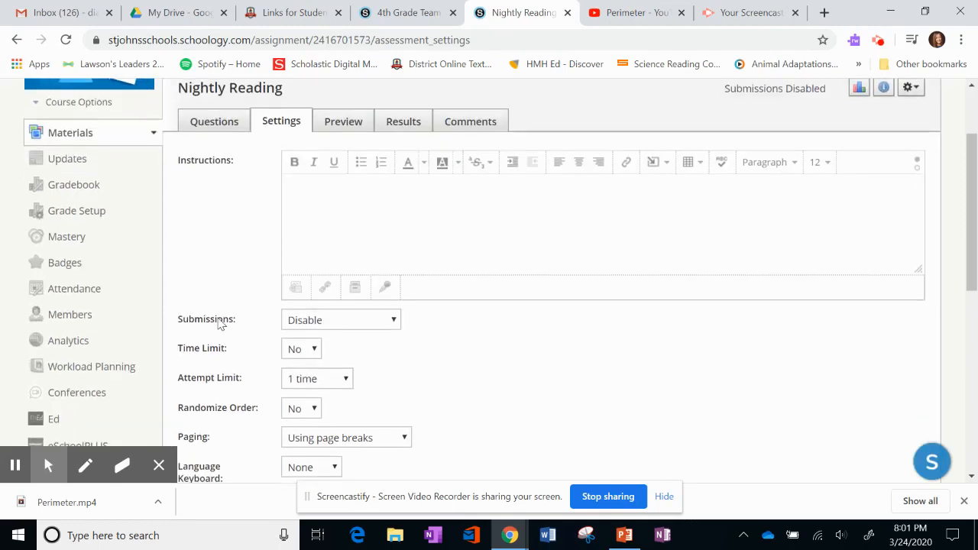
scroll(220, 323, "up", 2)
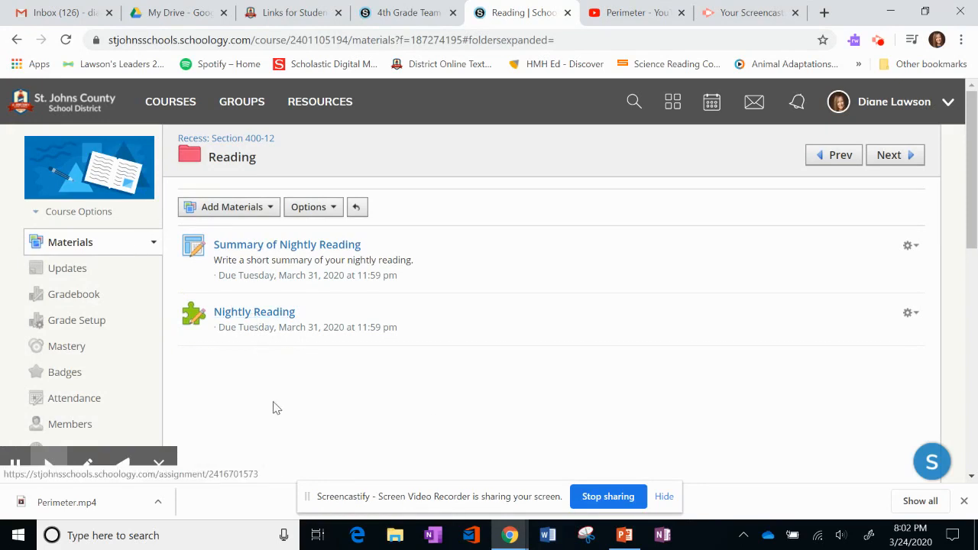
Start adding another material to the Reading folder
left_click(244, 208)
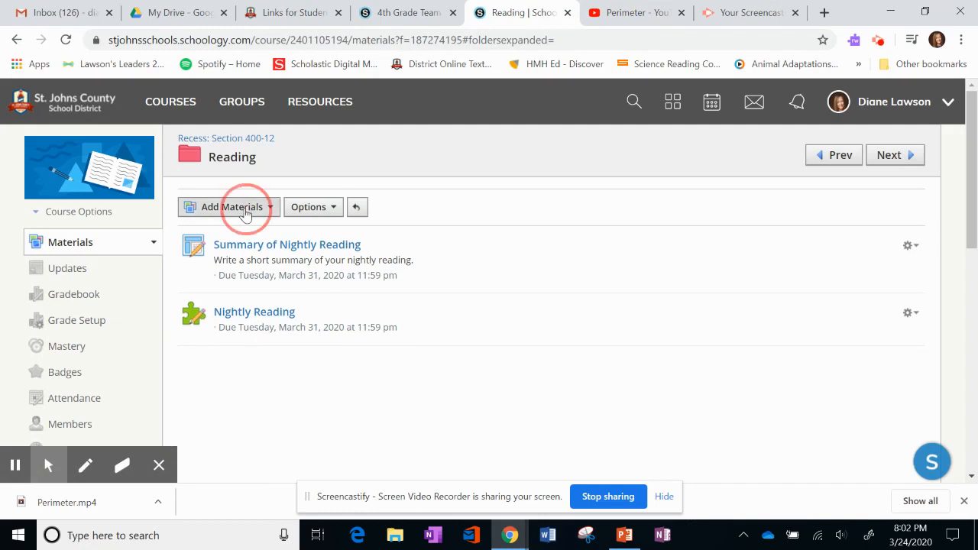